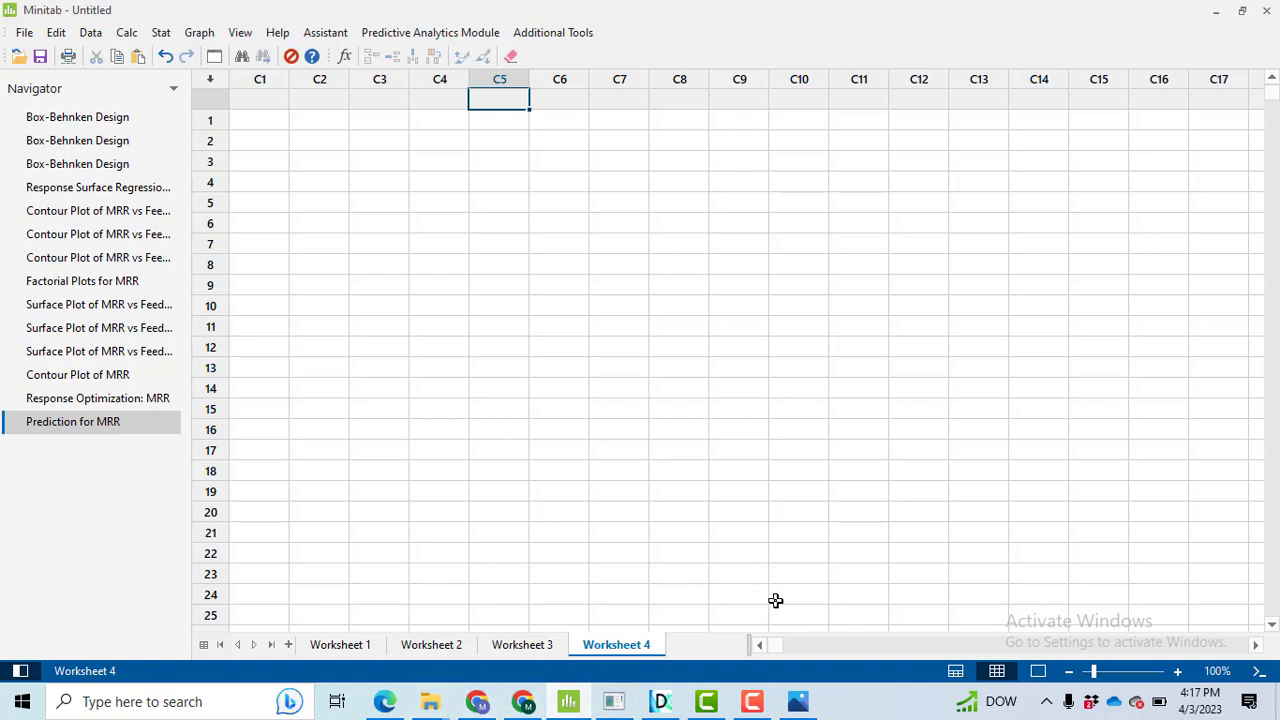
After viewing the milling machine photo, start a 3-factor Box-Behnken design and open its center-point settings
left_click(798, 704)
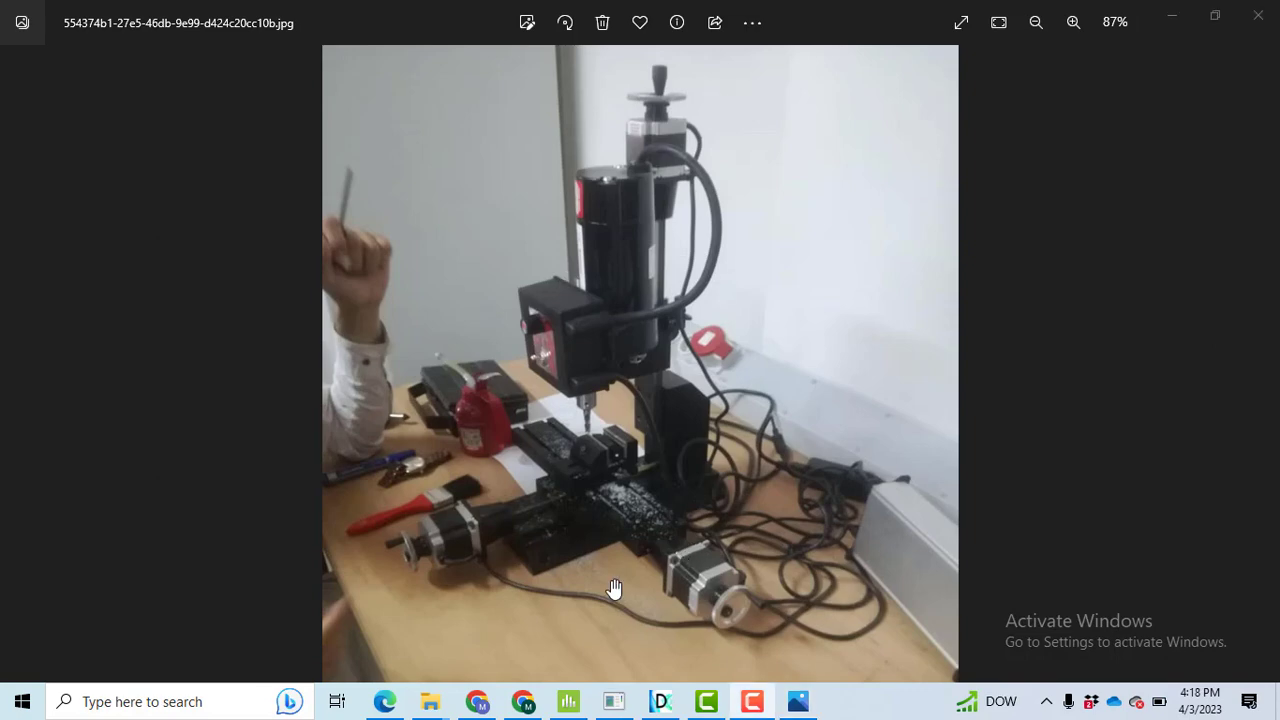
left_click(568, 703)
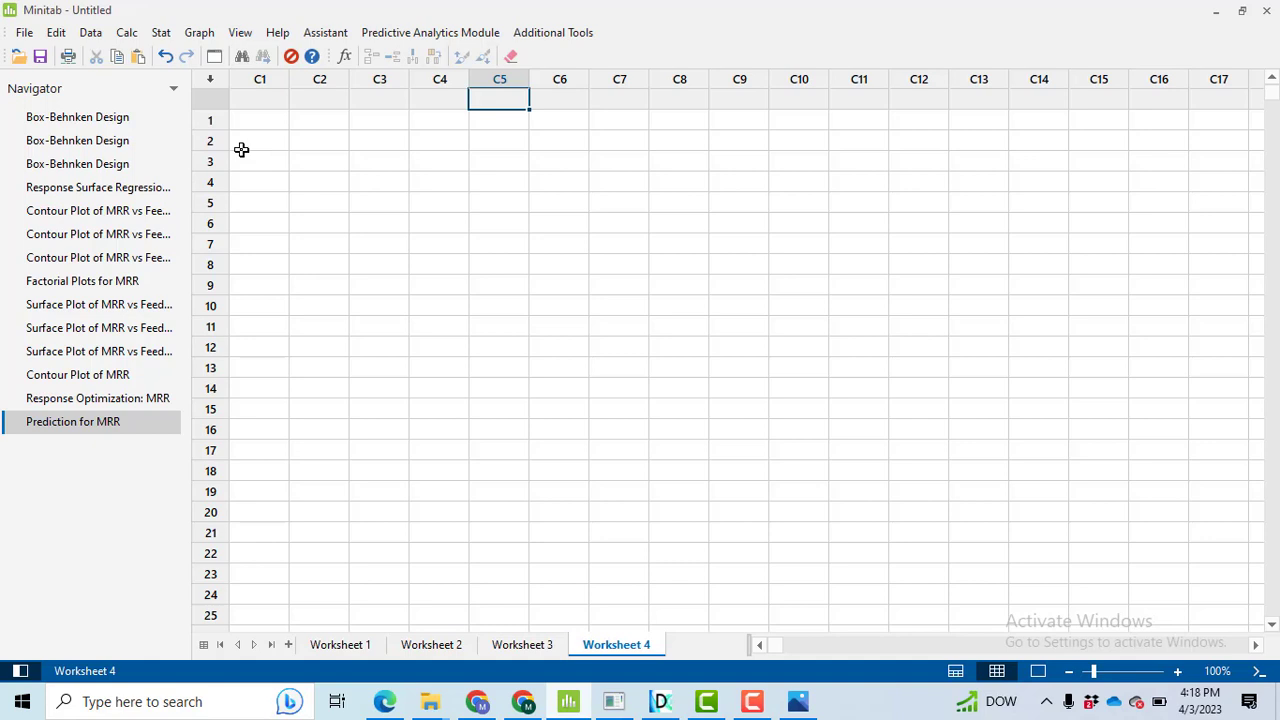
left_click(160, 38)
mouse_move(222, 124)
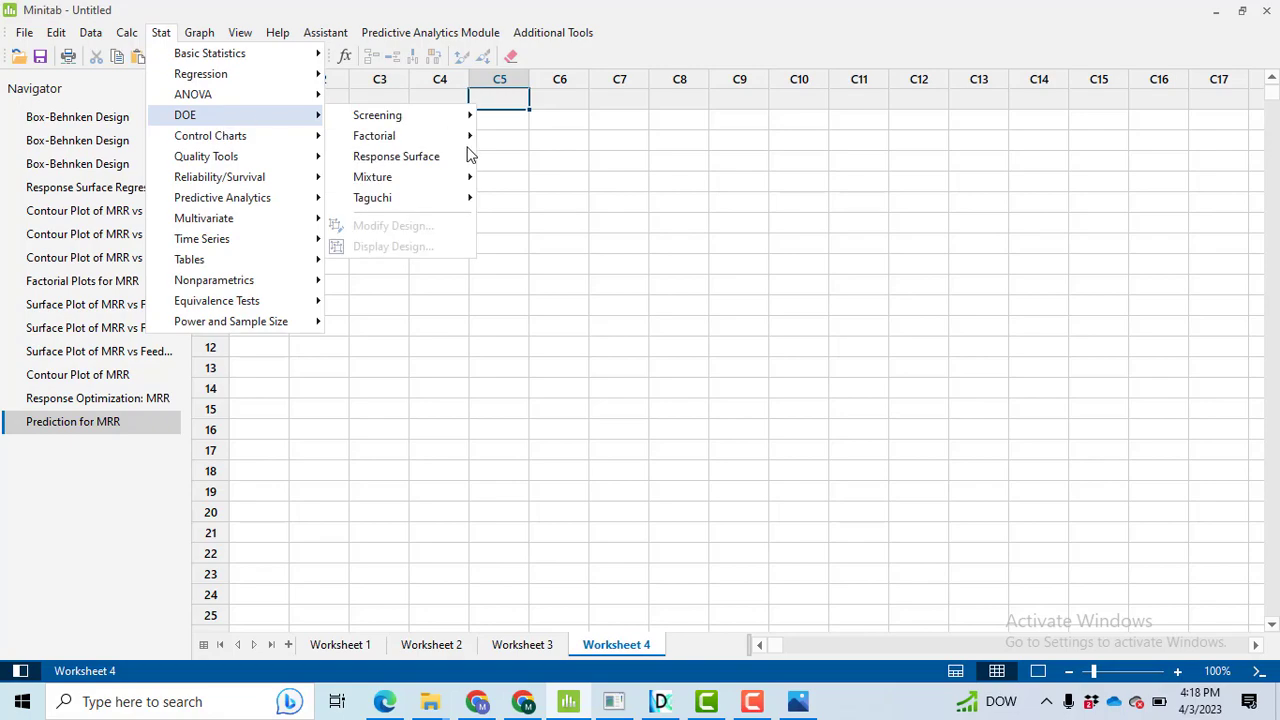
mouse_move(449, 162)
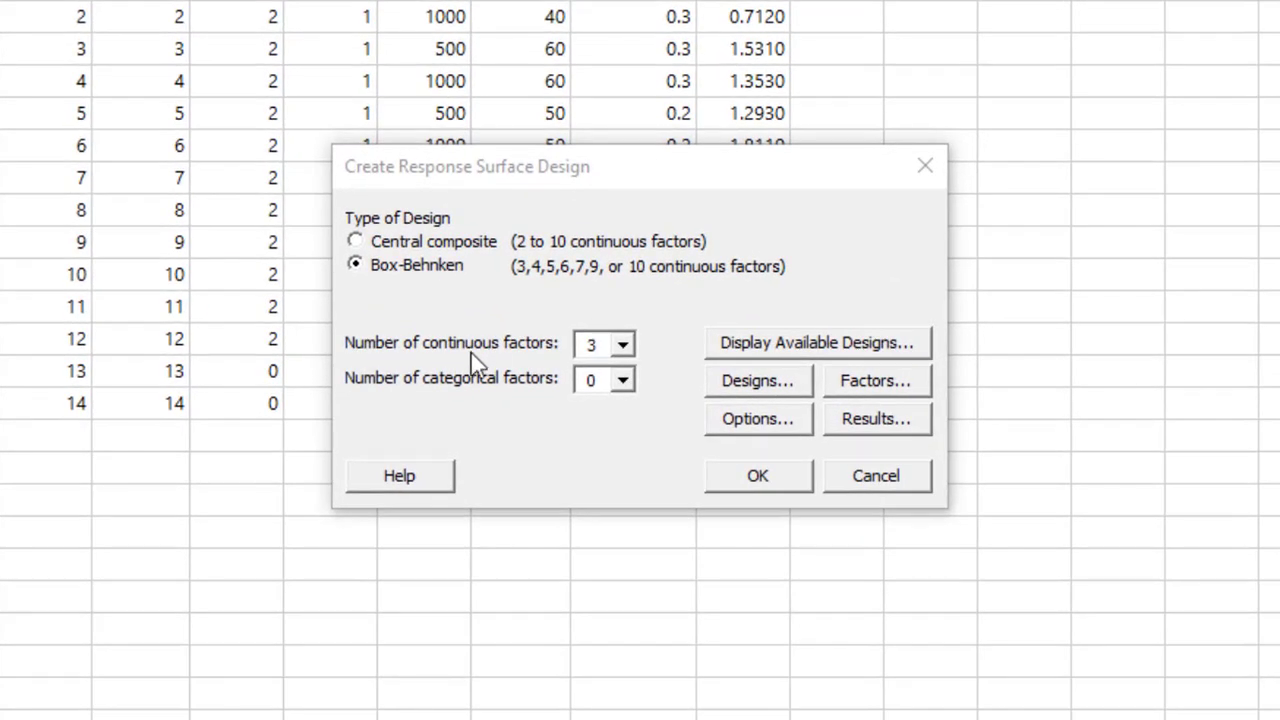
left_click(777, 386)
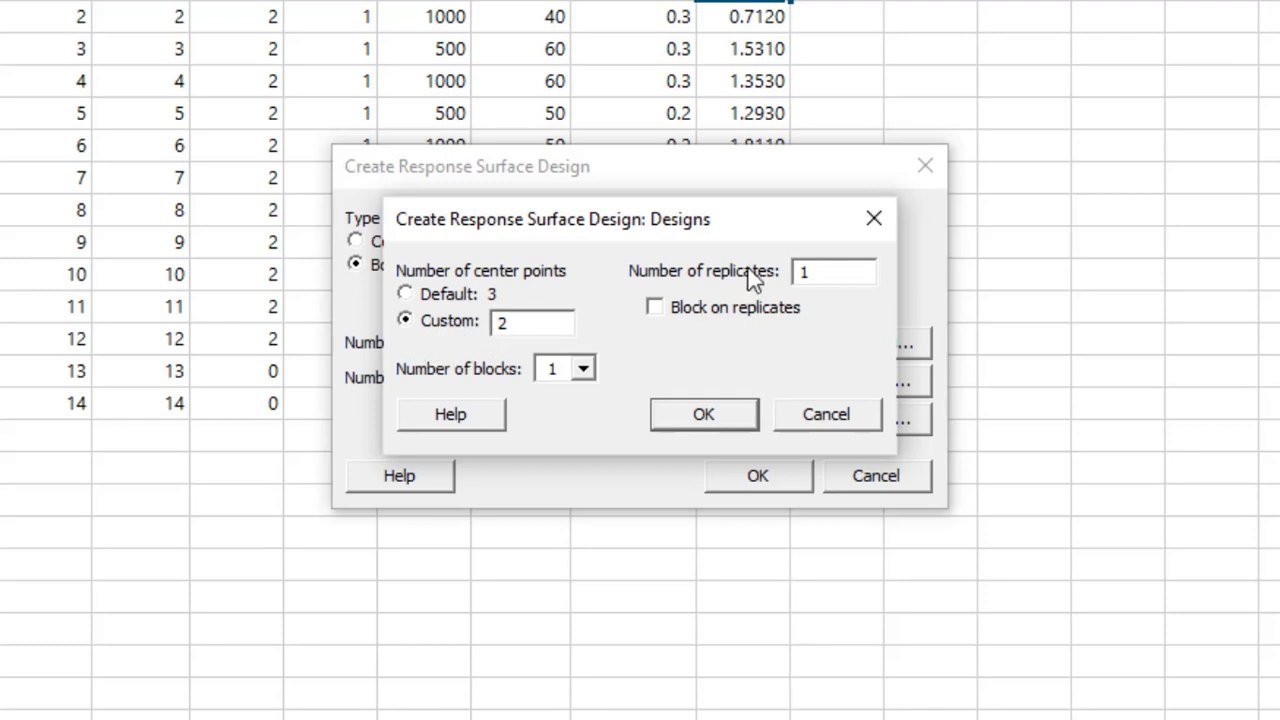
Confirm 2 center points and 1 replicate, and rename factor A to Cutting Speed
left_click(705, 416)
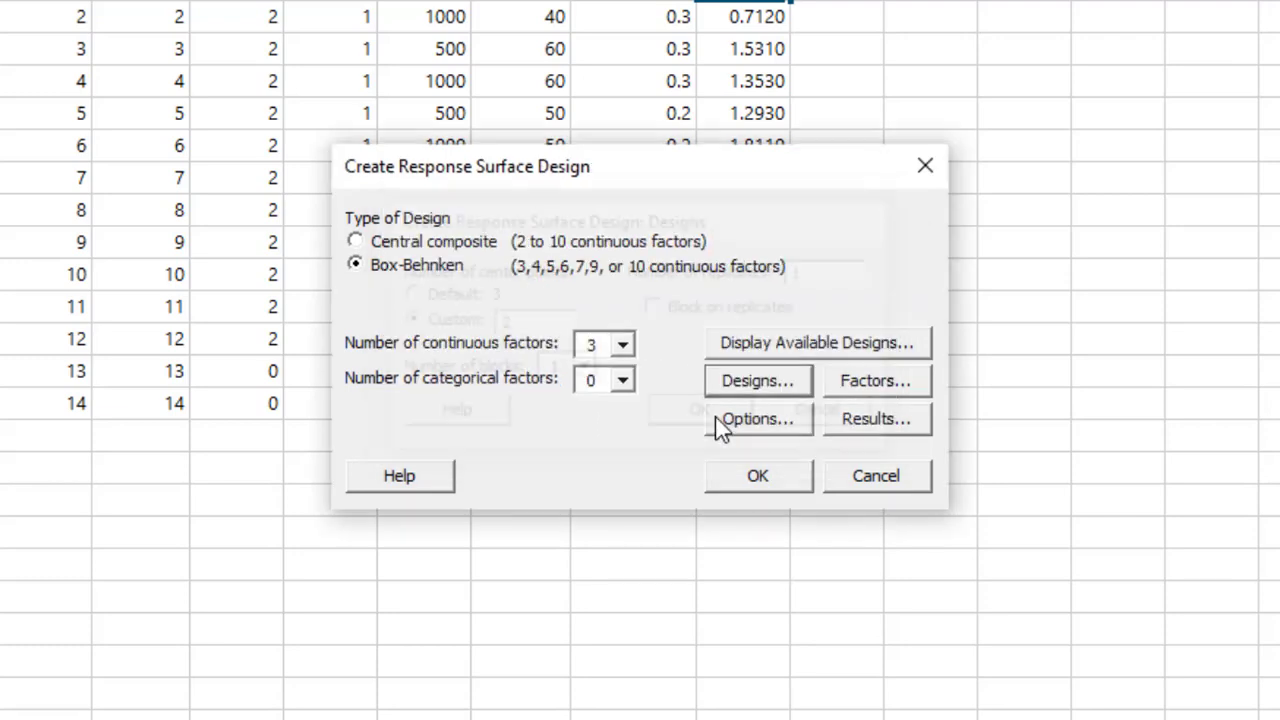
left_click(878, 382)
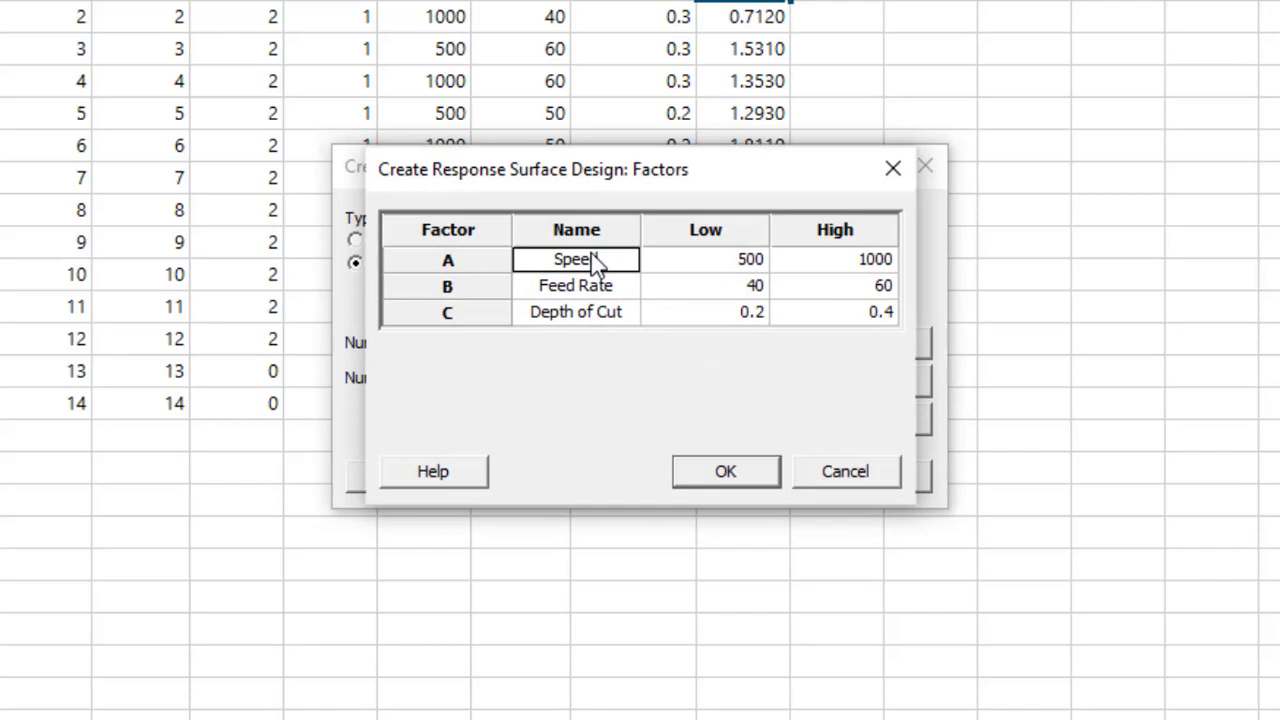
type("C")
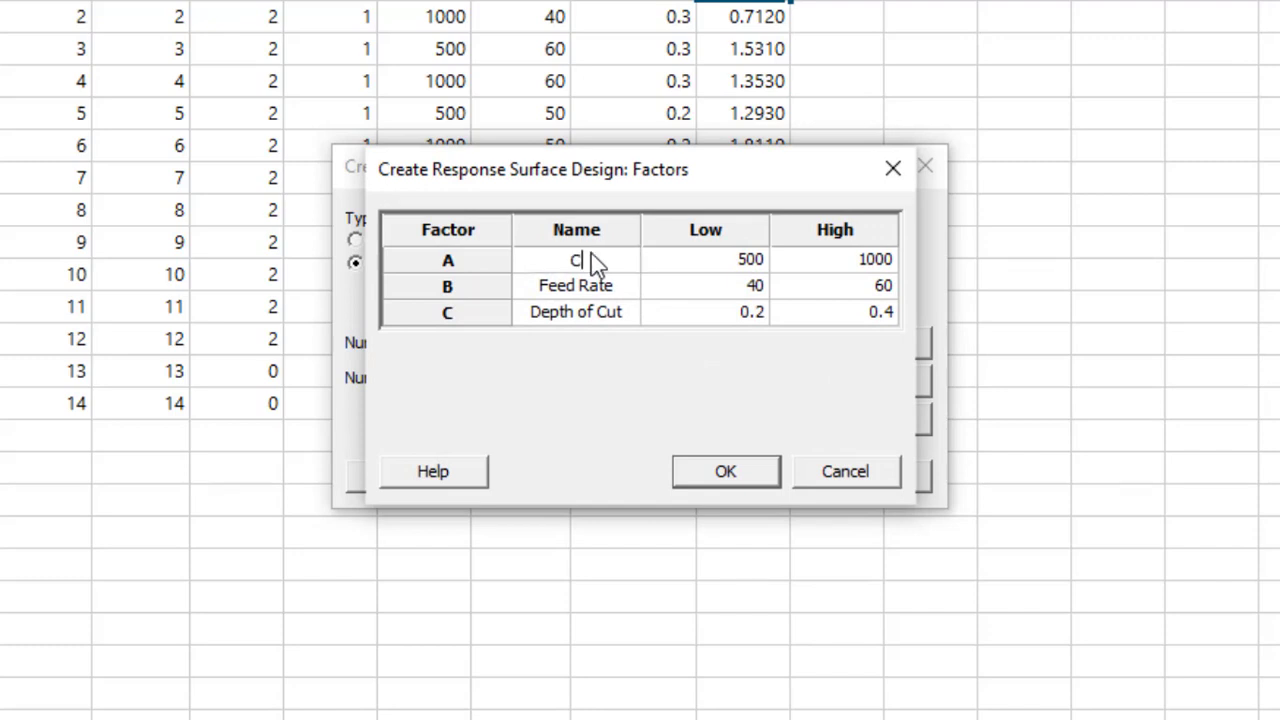
type("utting Speed")
key("Tab")
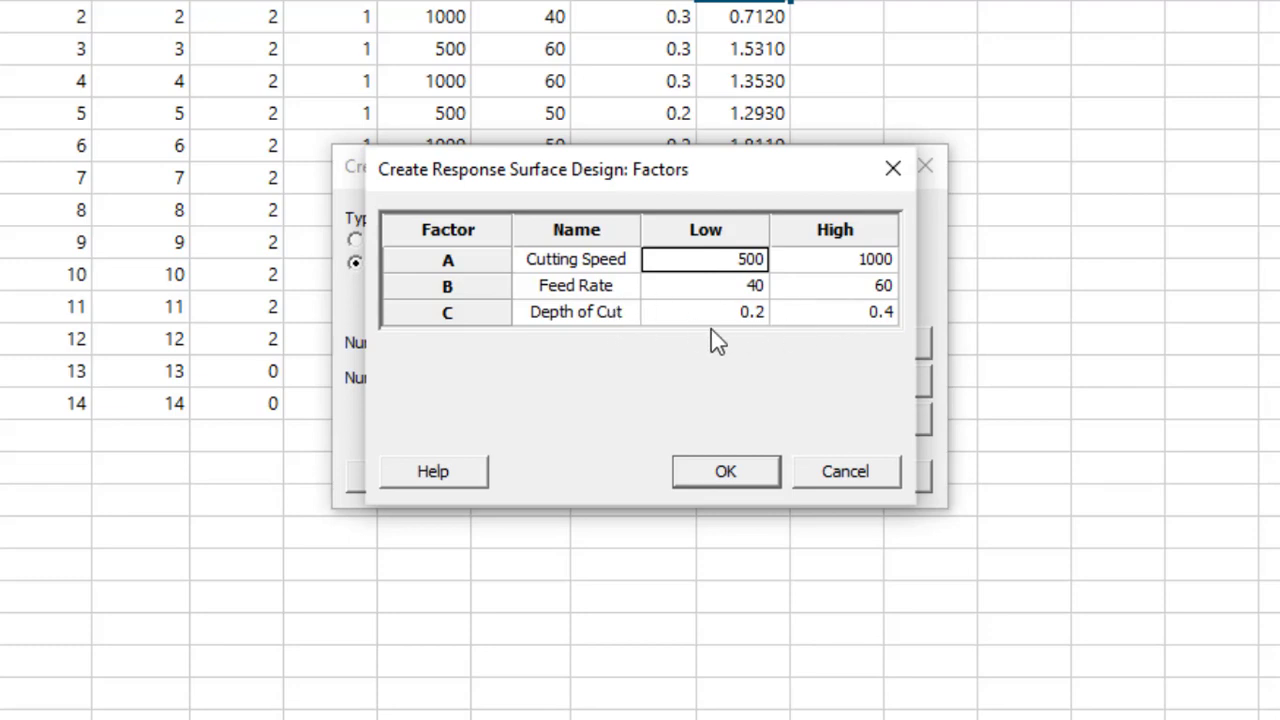
left_click(763, 478)
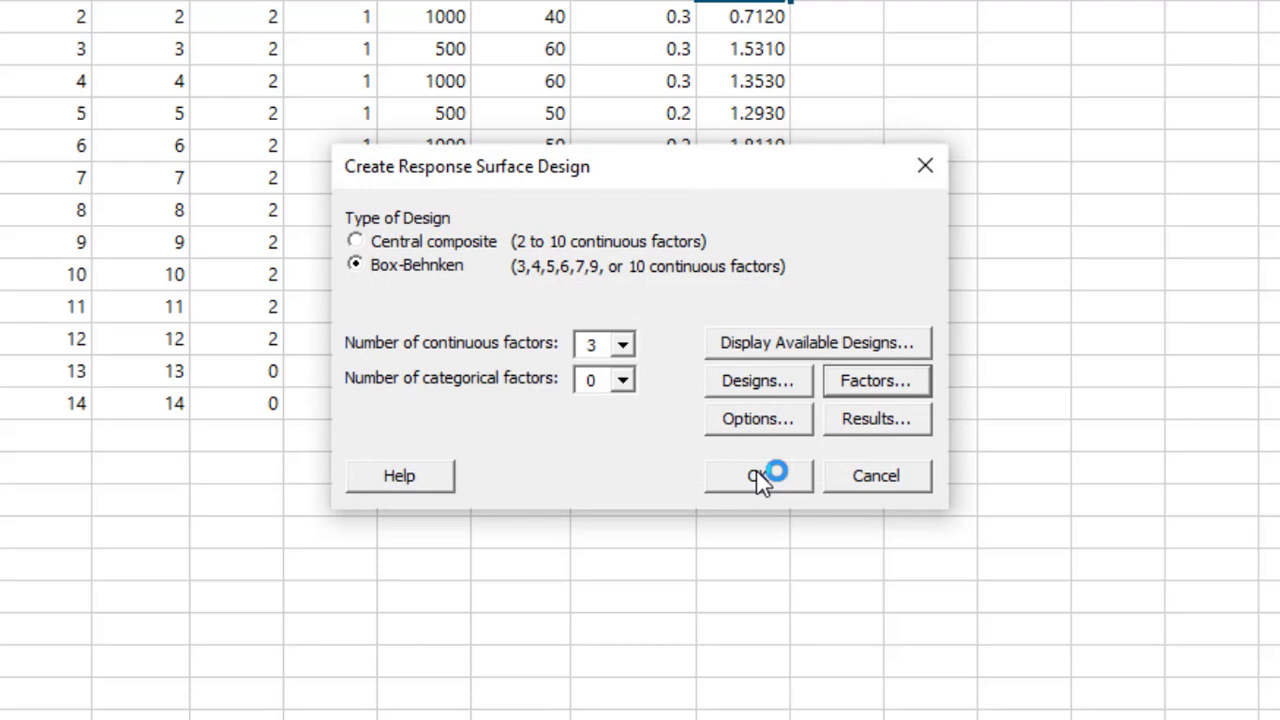
Keep the default run options and generate the 14-run Box-Behnken design in Worksheet 5
left_click(772, 428)
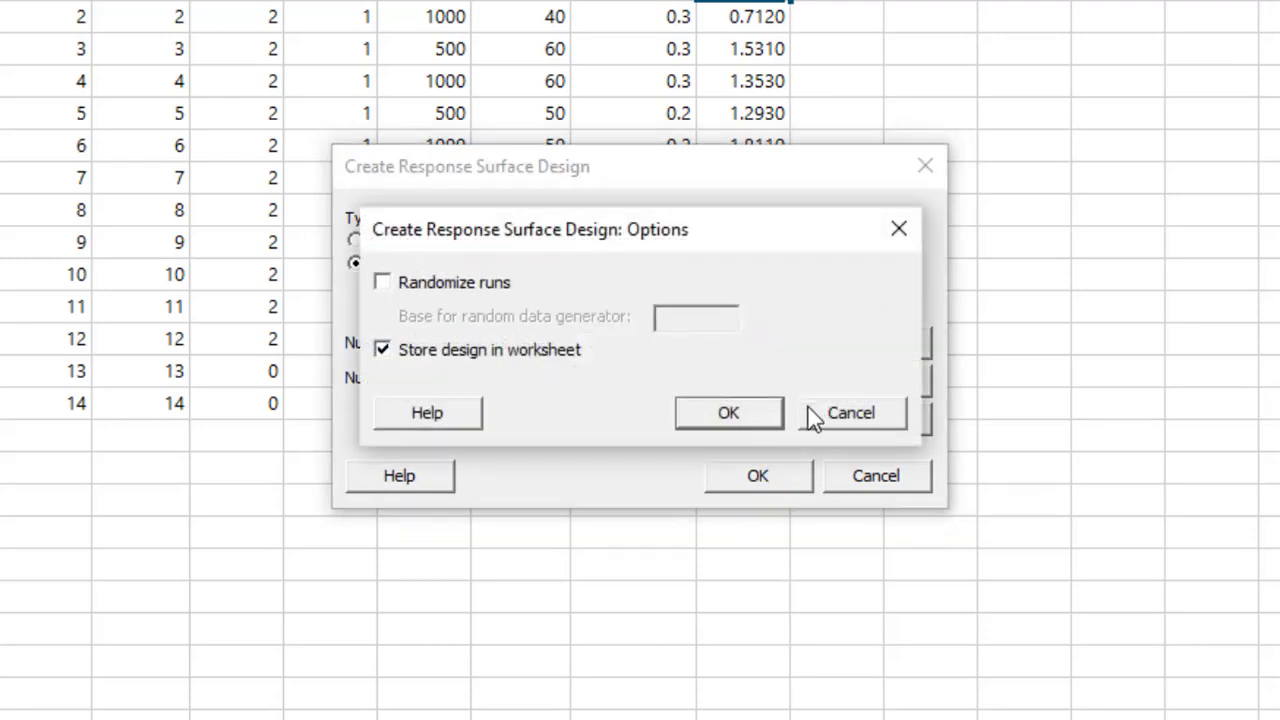
left_click(749, 423)
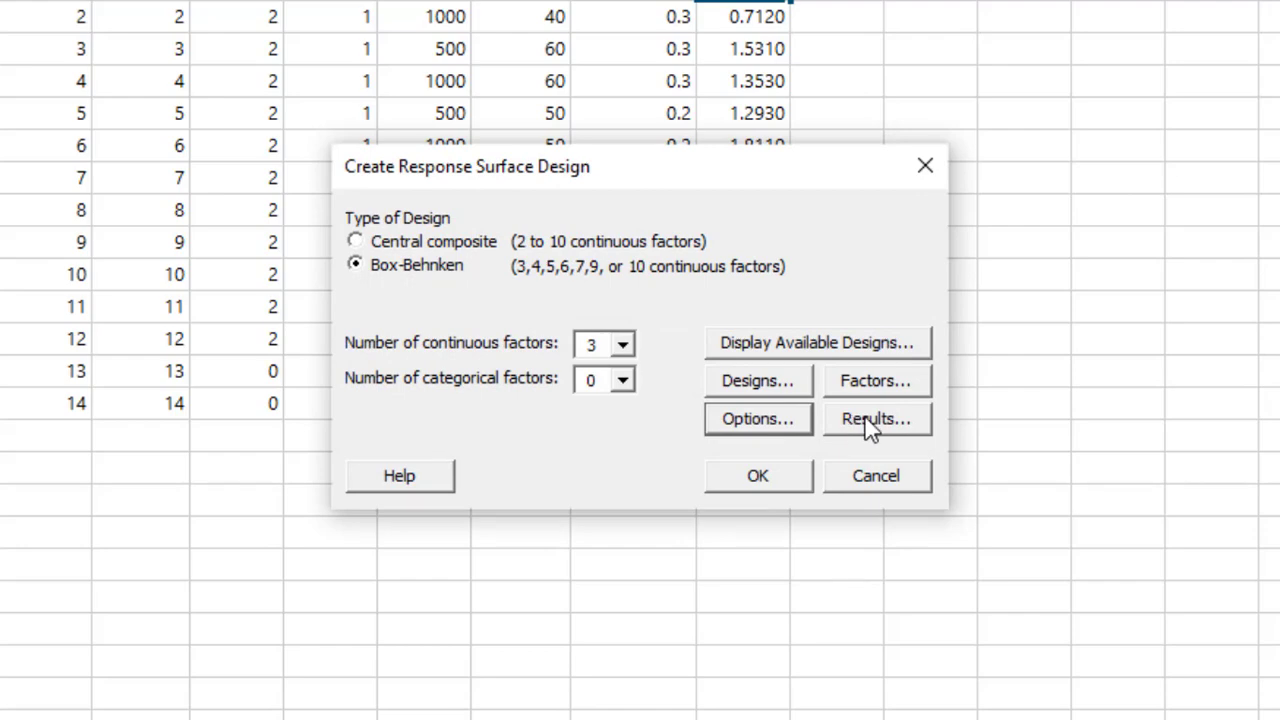
left_click(769, 489)
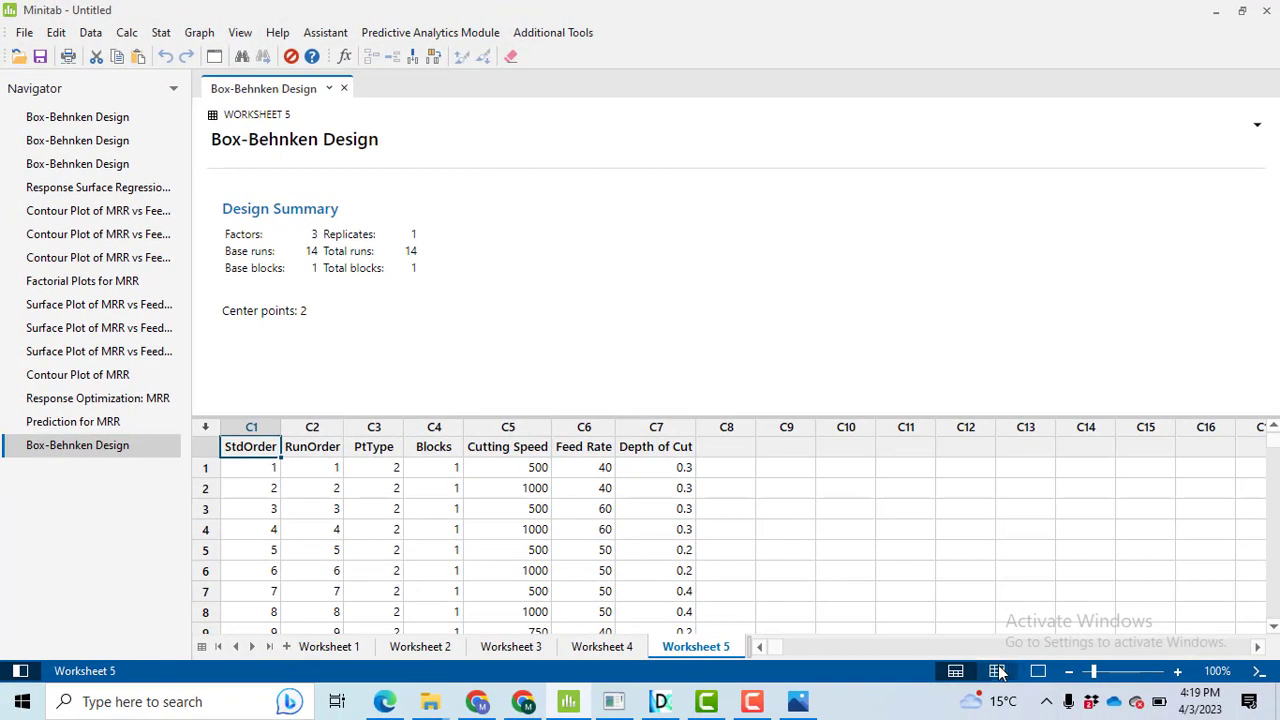
Switch to the worksheet-only view so the full 14-run design table is visible
left_click(997, 671)
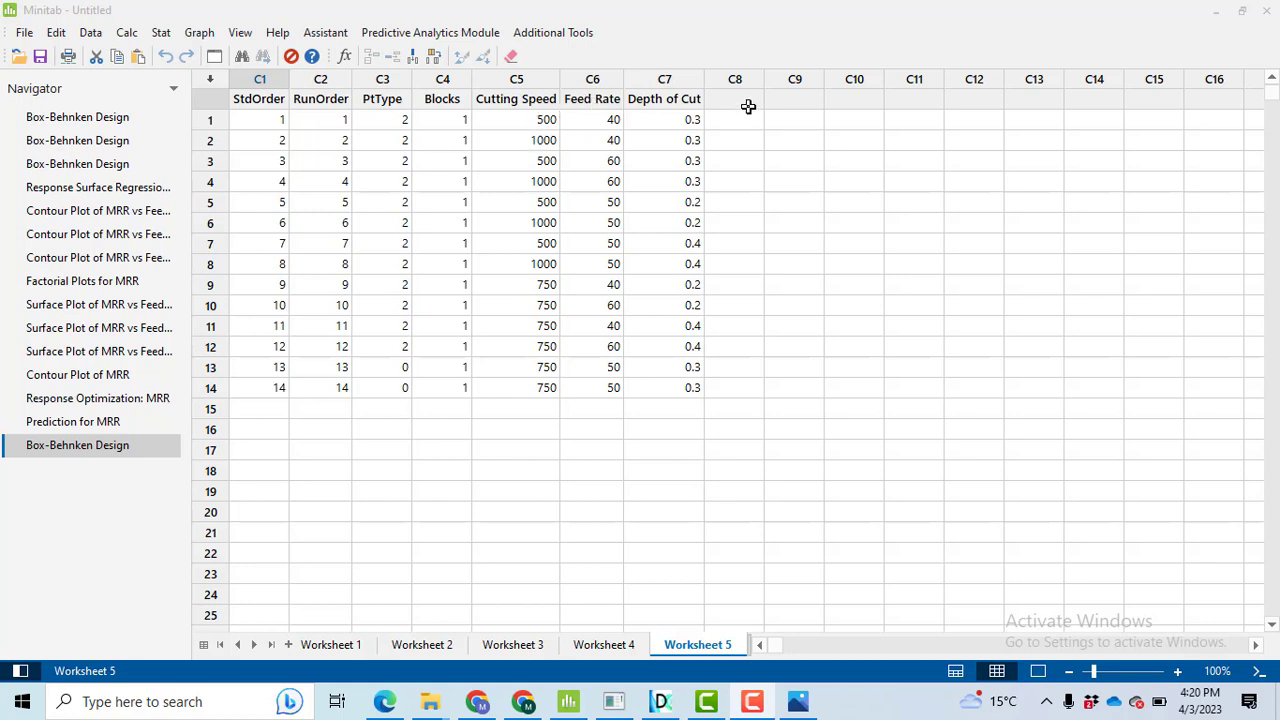
Name column C8 'MRR' and enter the 14 measured MRR values, from 0.5460 to 2.1300
left_click(744, 106)
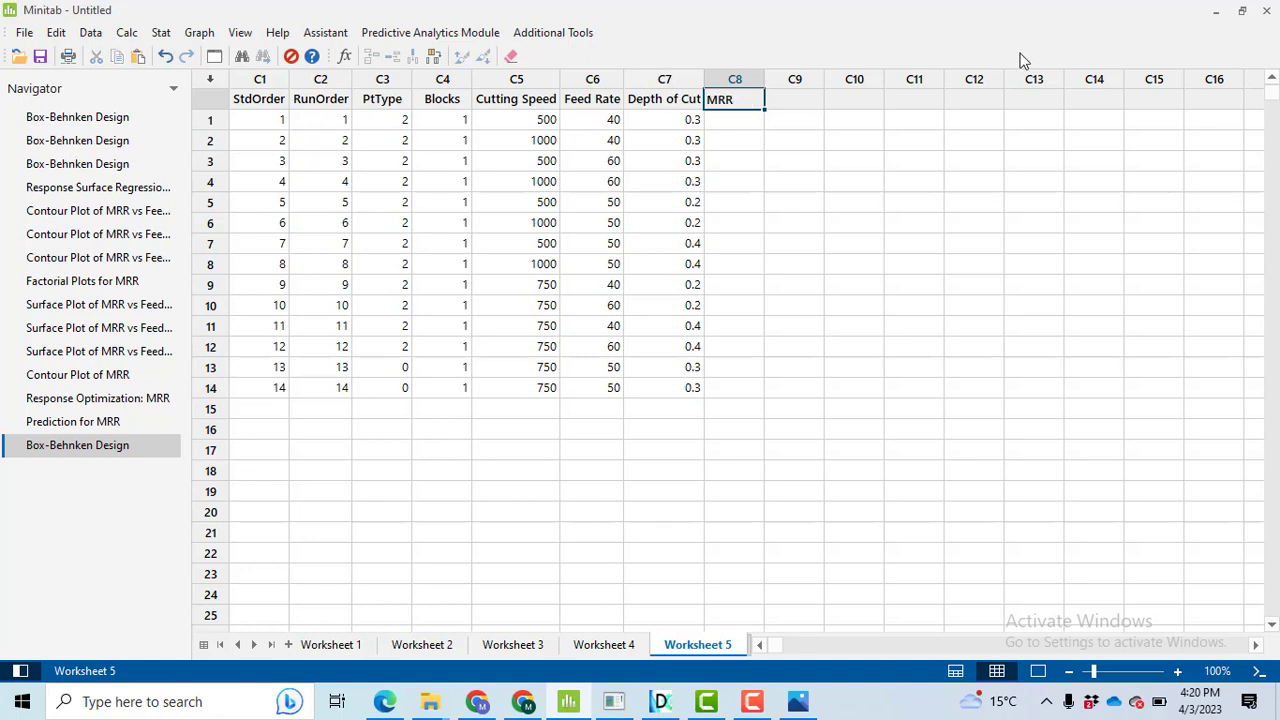
key("Tab")
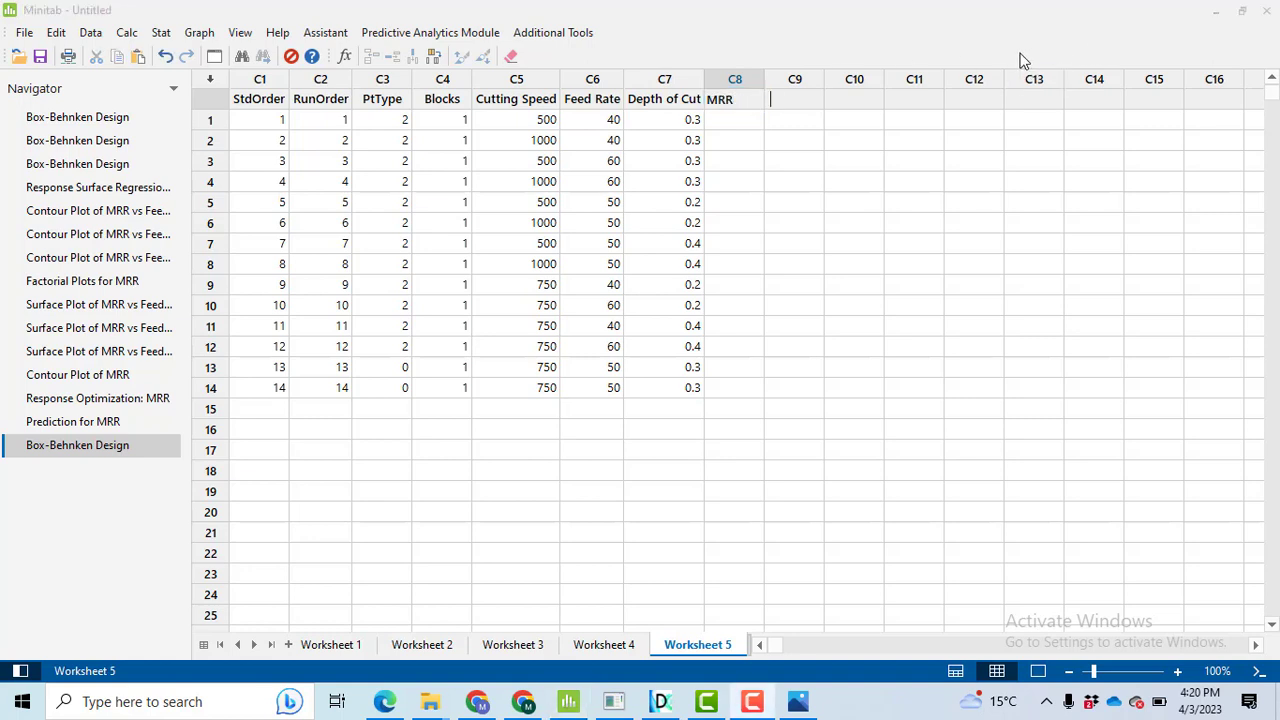
left_click(730, 126)
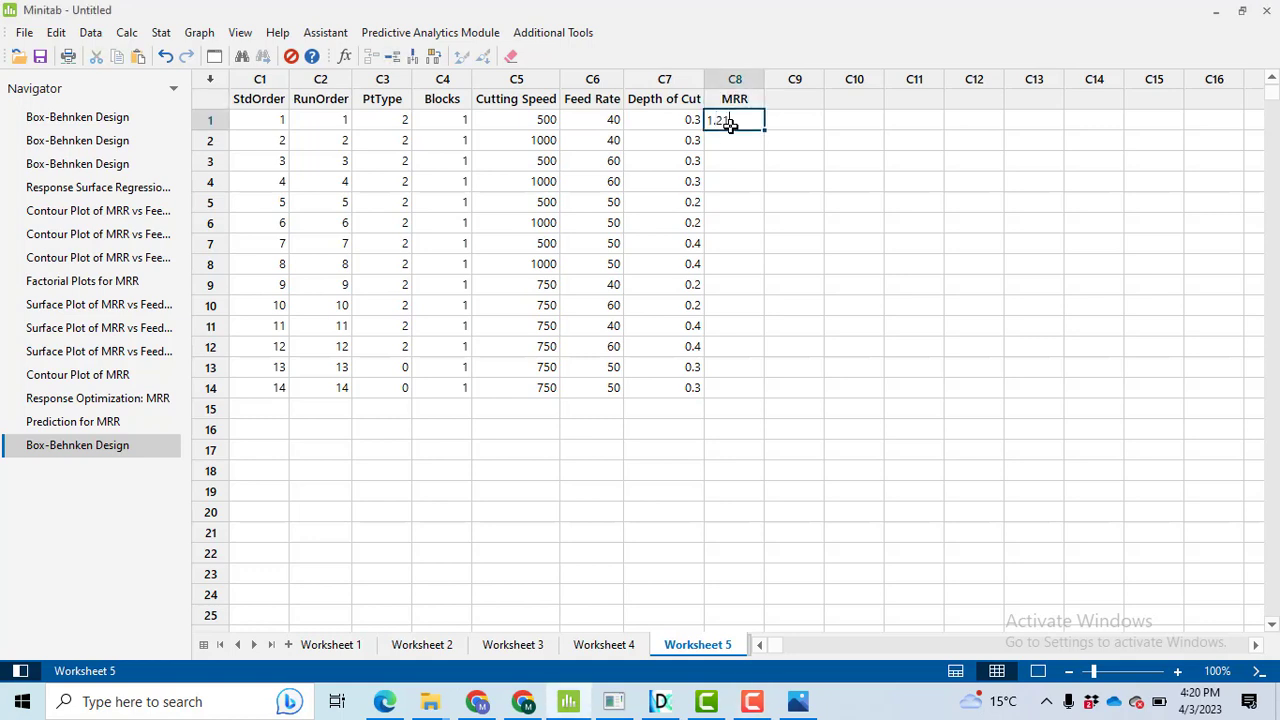
left_click(1026, 55)
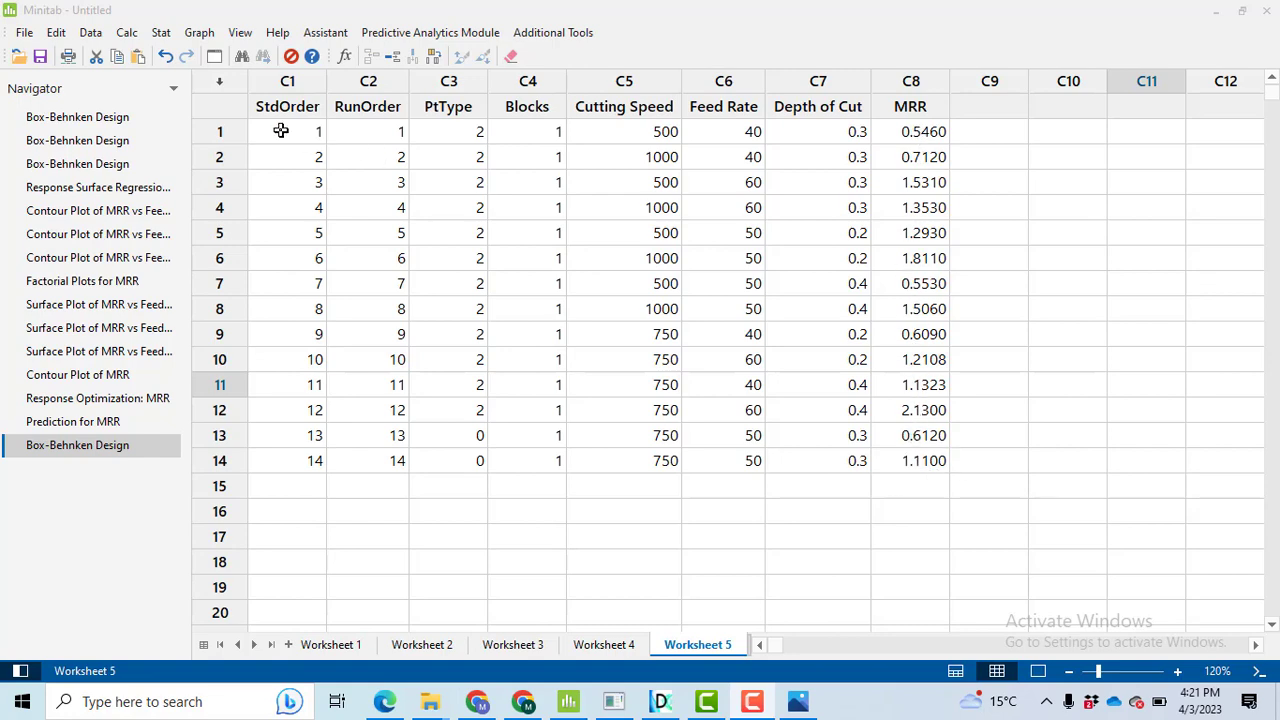
Set up a response surface analysis with MRR as the response and four-in-one residual plots
left_click(161, 36)
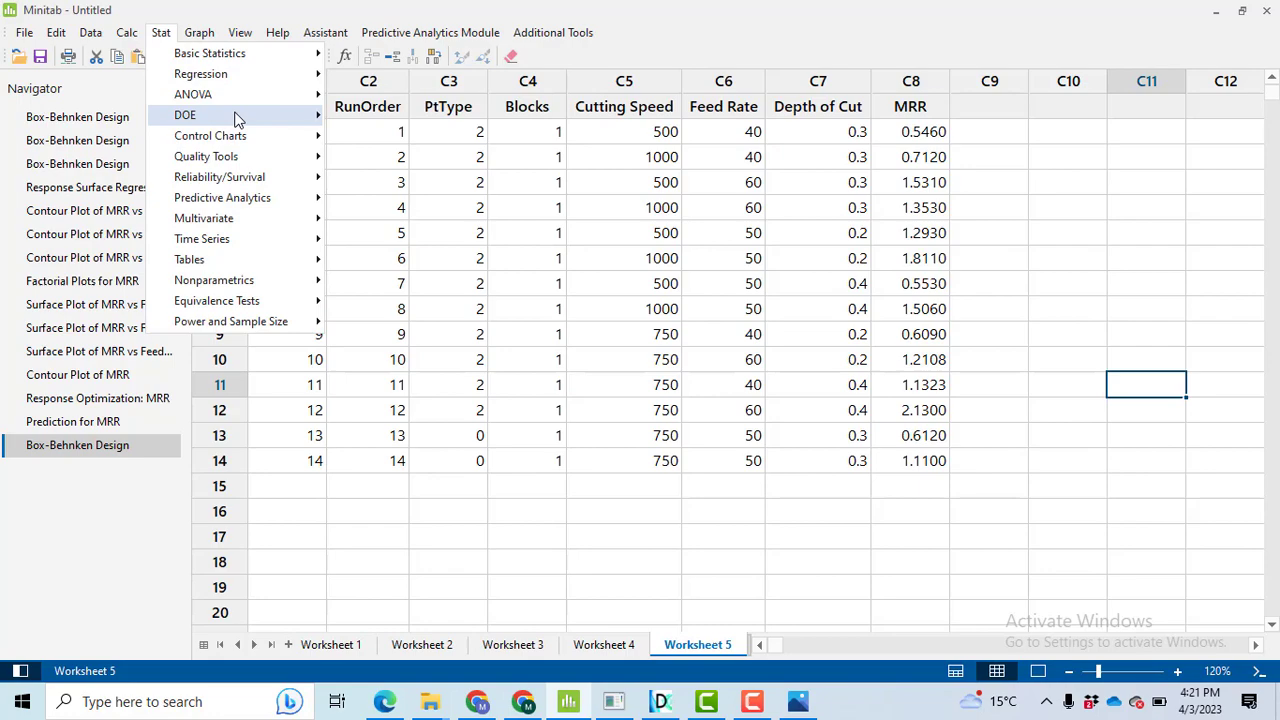
mouse_move(252, 116)
mouse_move(443, 162)
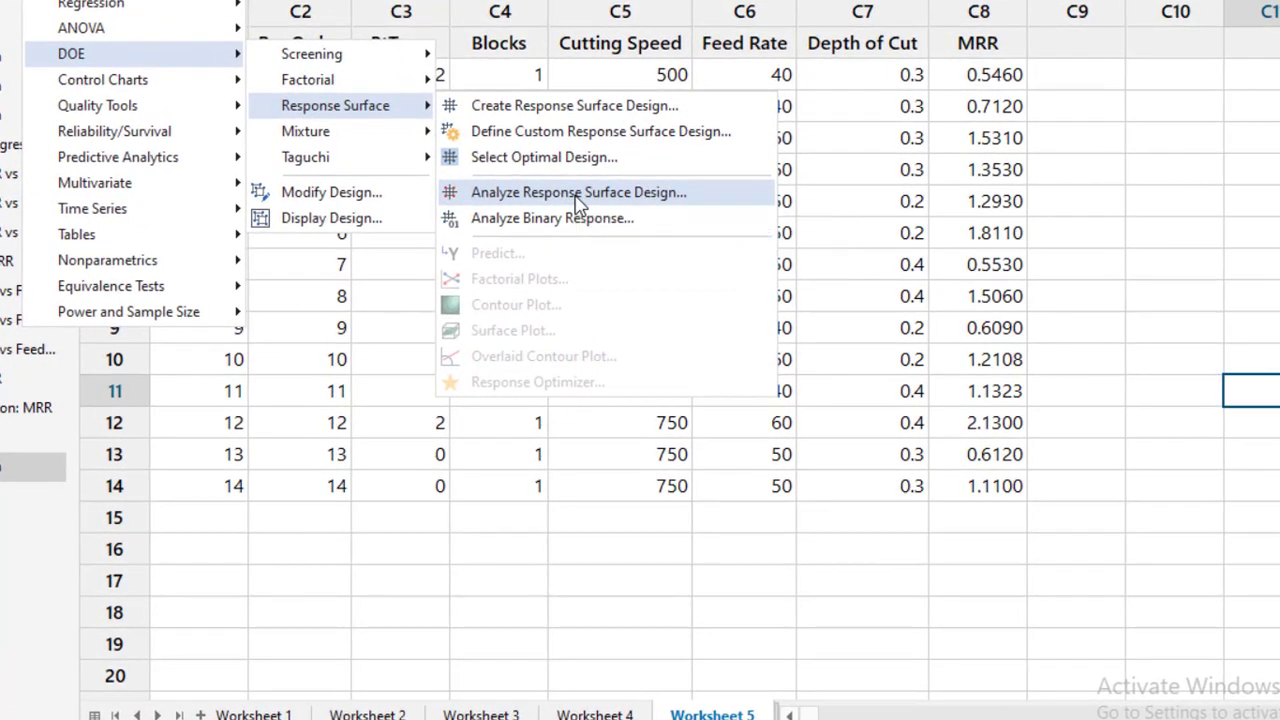
left_click(588, 228)
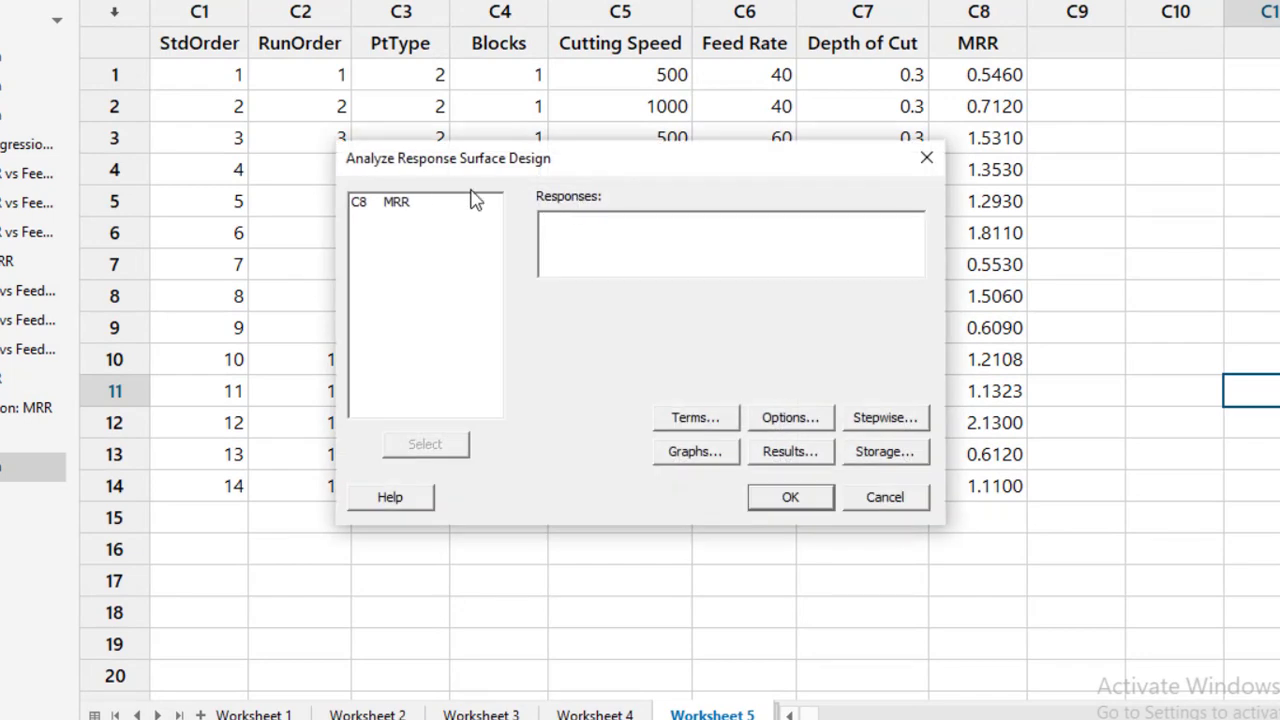
double_click(396, 205)
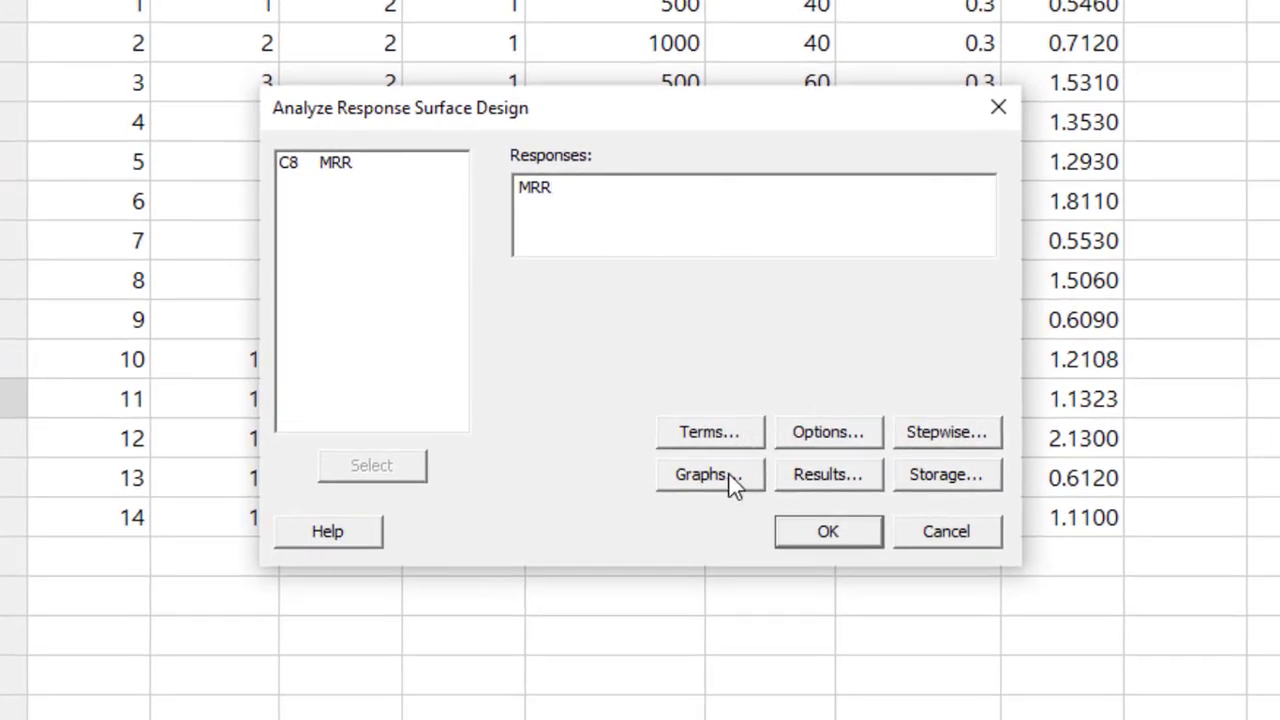
left_click(729, 478)
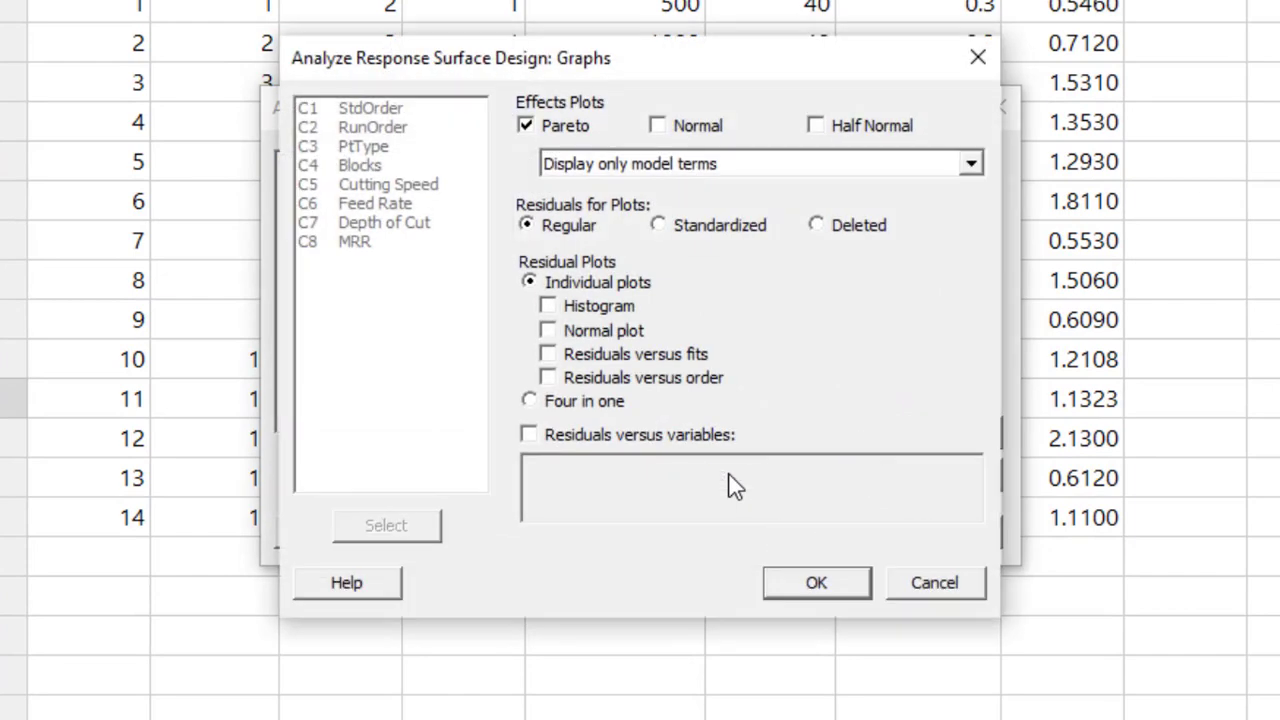
left_click(580, 403)
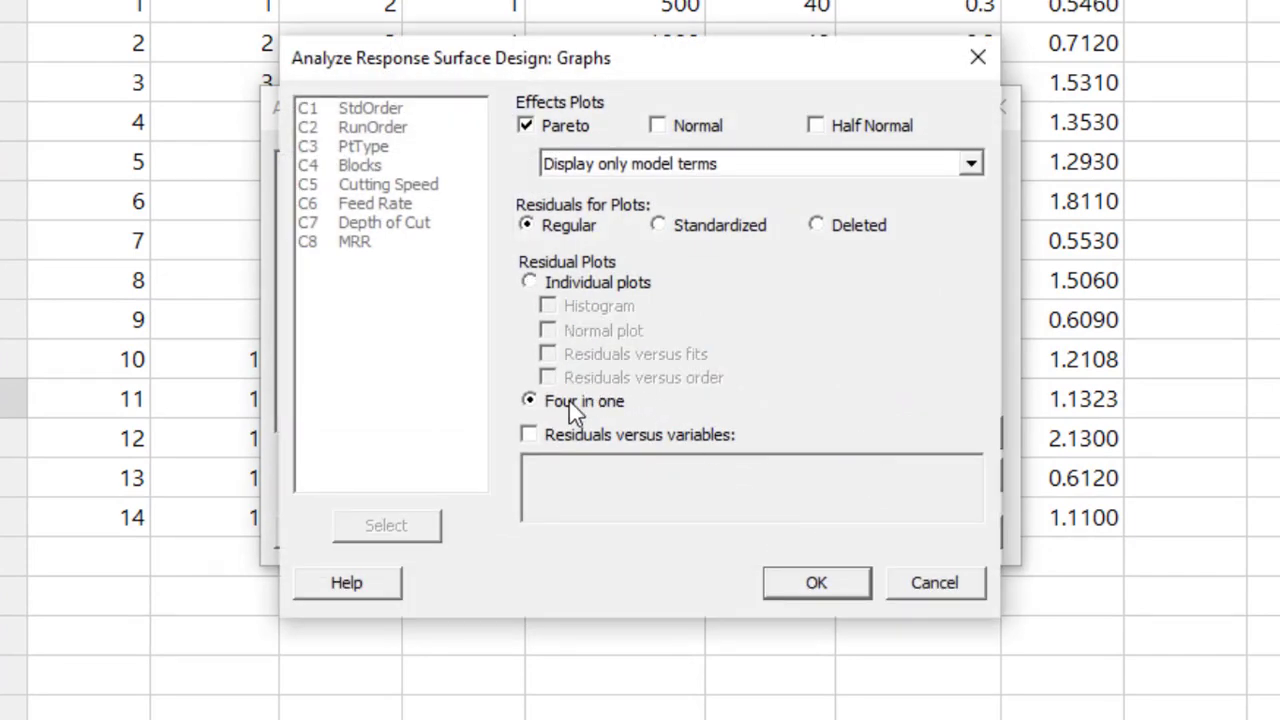
left_click(818, 584)
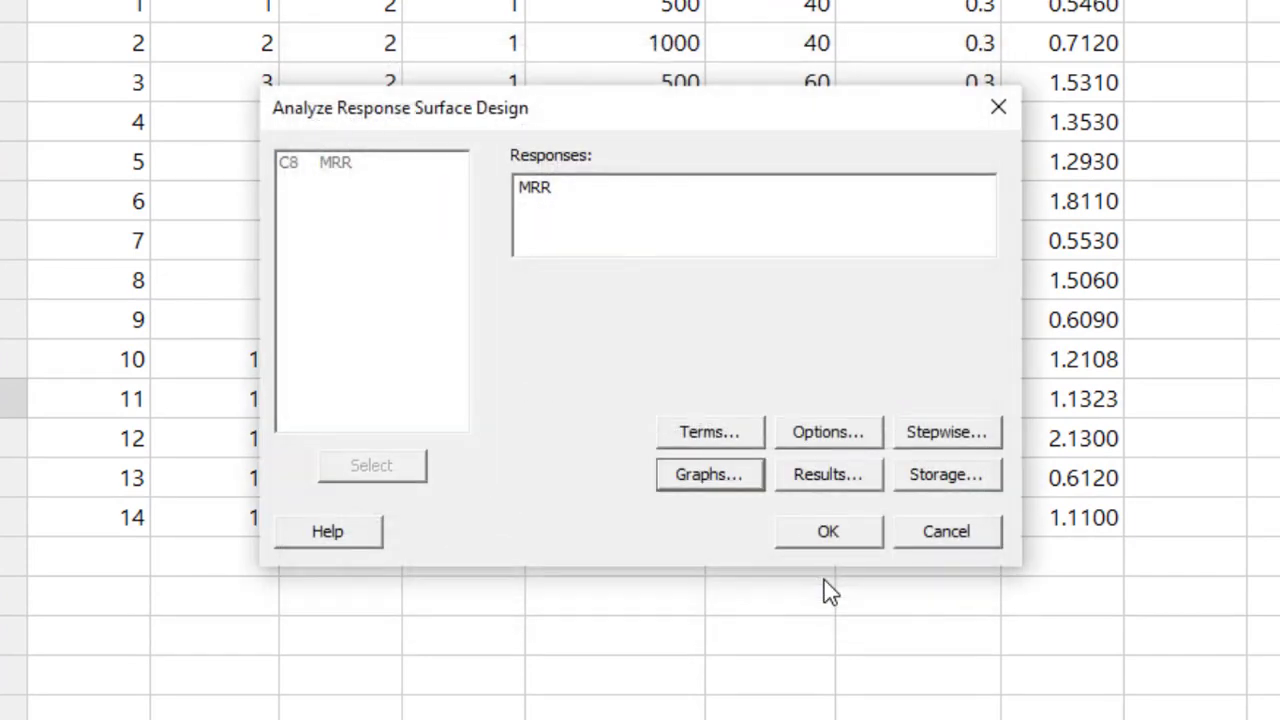
Keep the default analysis options, display results as expanded tables, and run the analysis
left_click(836, 448)
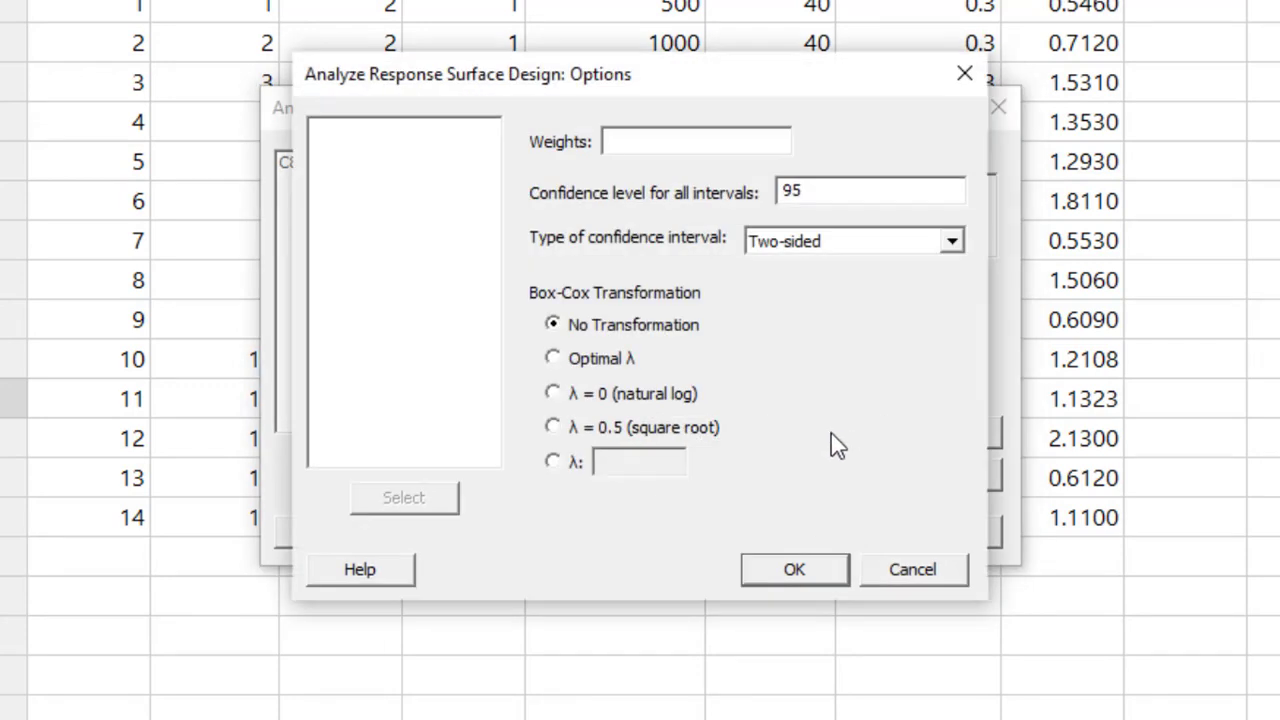
left_click(821, 574)
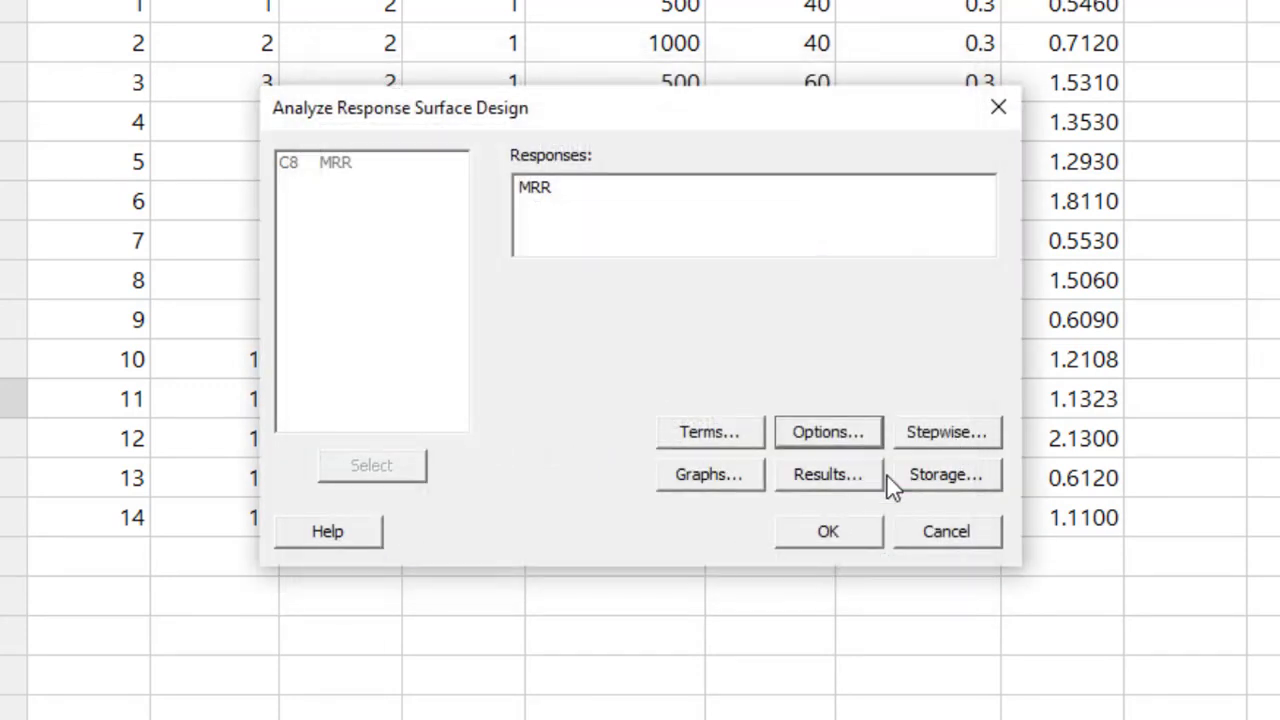
left_click(850, 490)
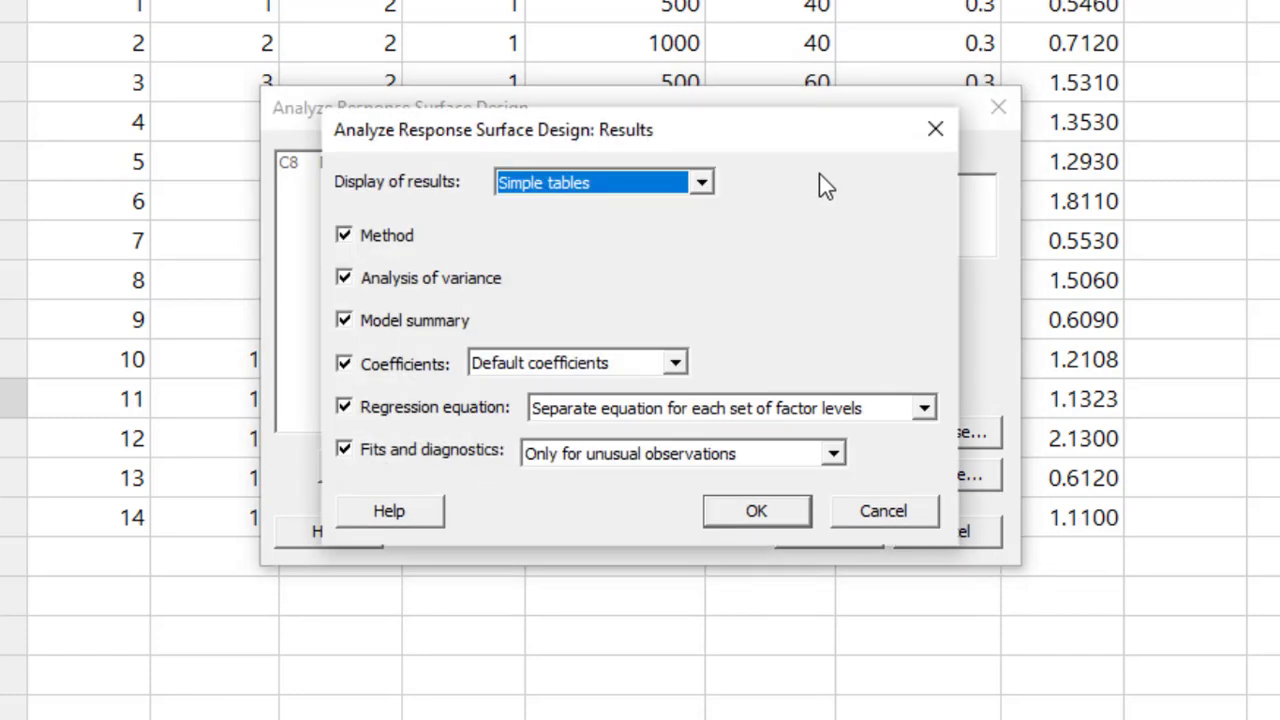
left_click(703, 182)
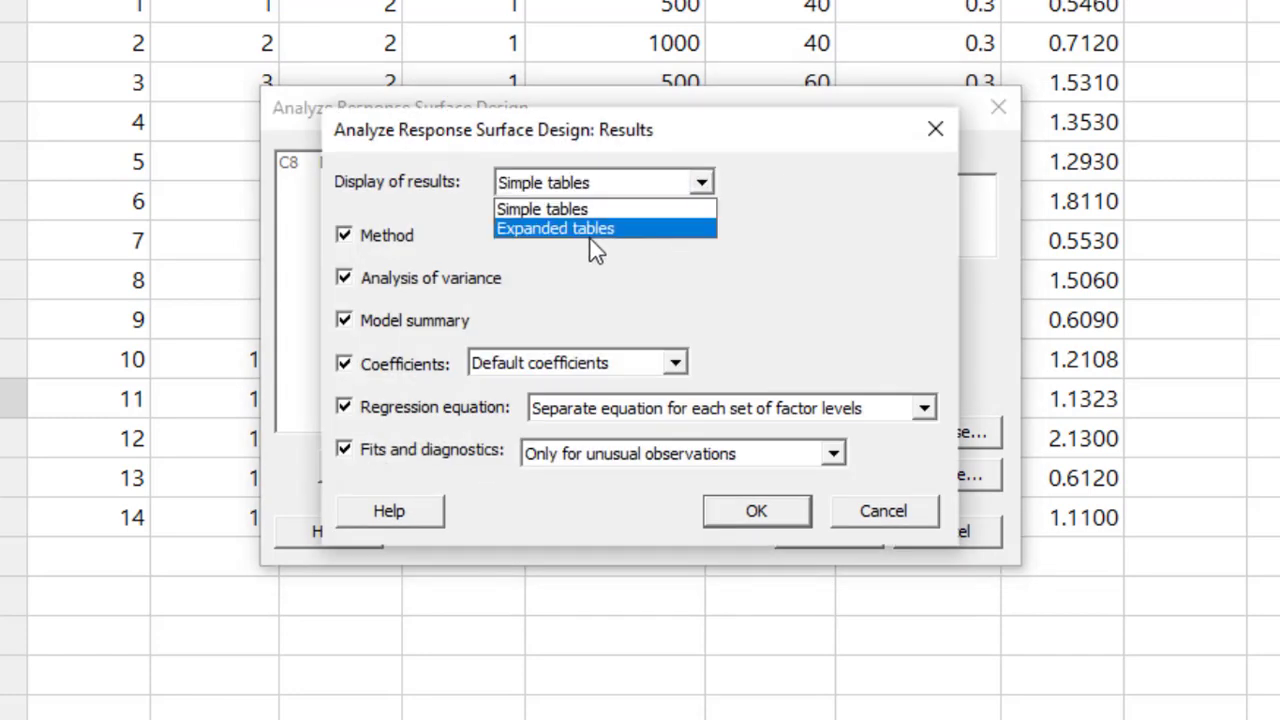
left_click(643, 231)
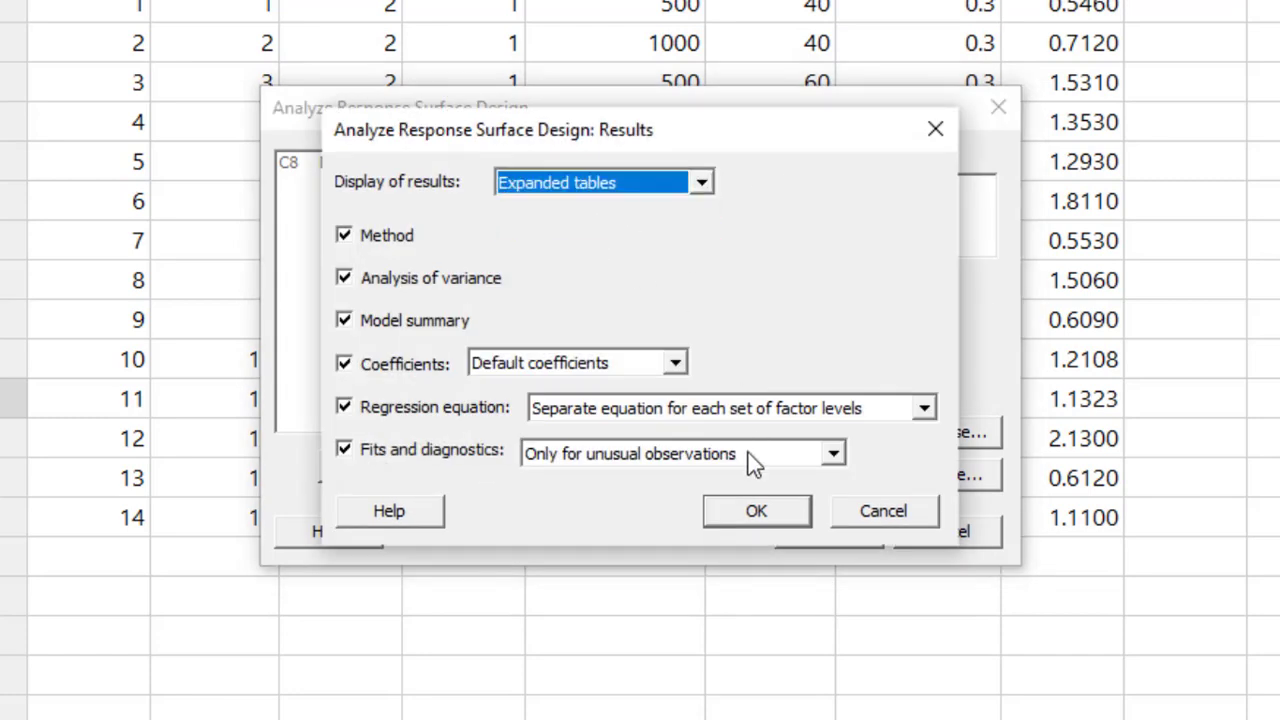
left_click(768, 513)
left_click(828, 540)
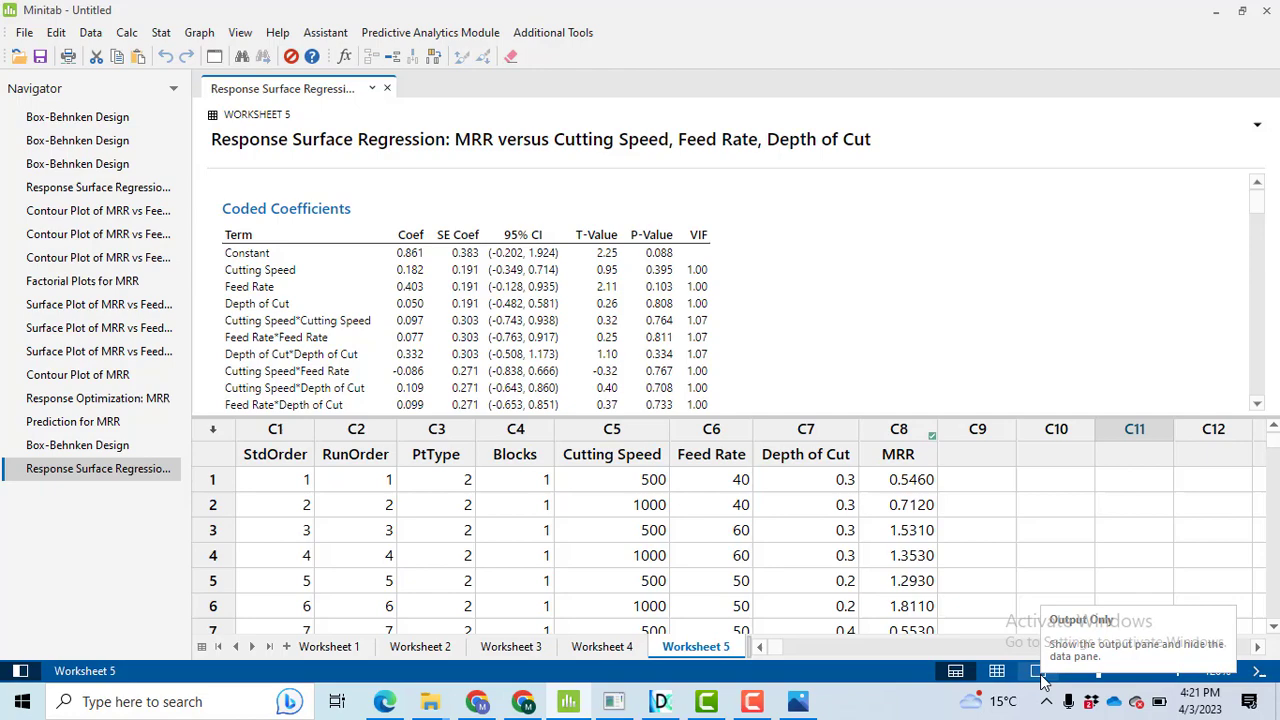
Show only the output and open the four-in-one Residual Plots for MRR for editing
left_click(1039, 672)
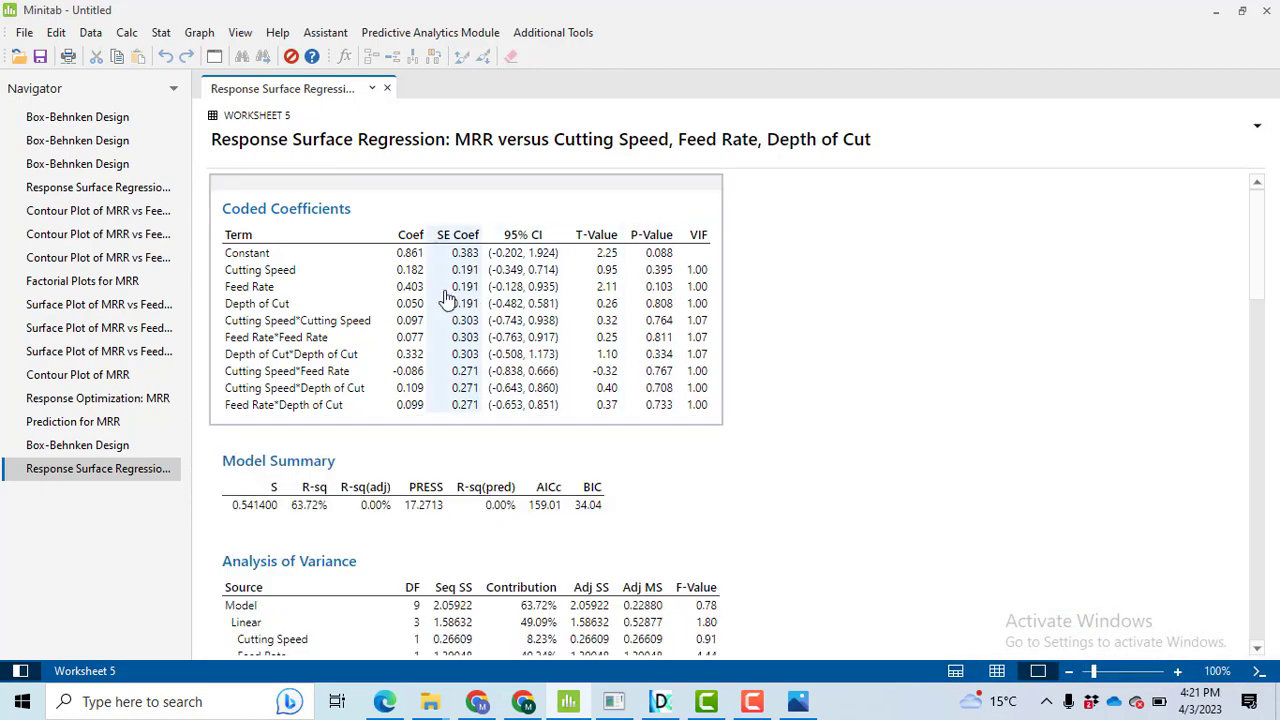
left_click_drag(1263, 260, 1257, 571)
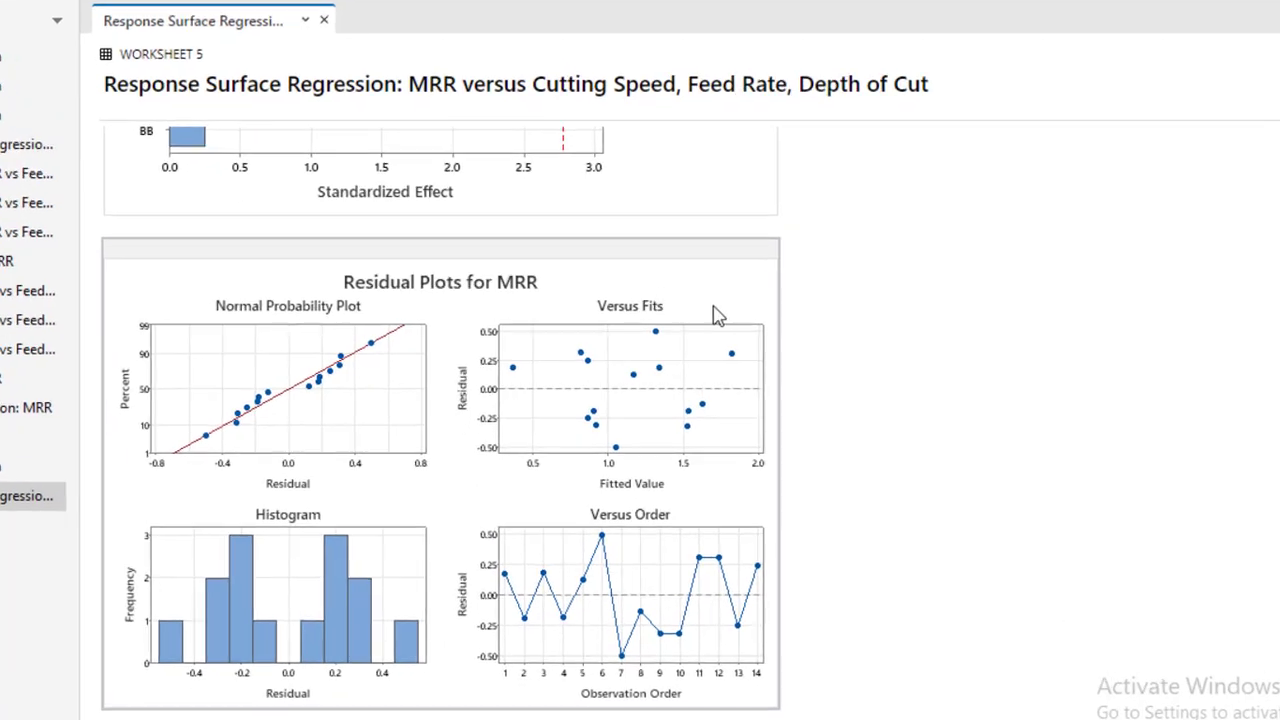
left_click(716, 306)
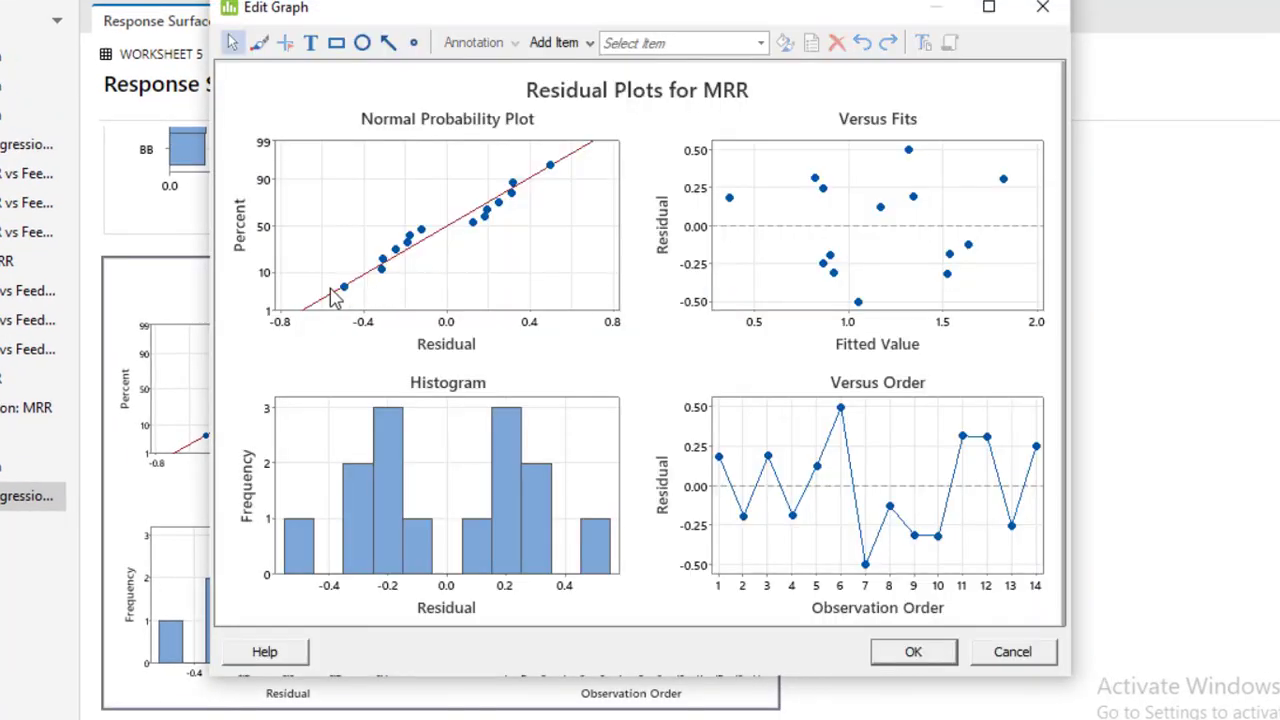
left_click(335, 297)
mouse_move(592, 538)
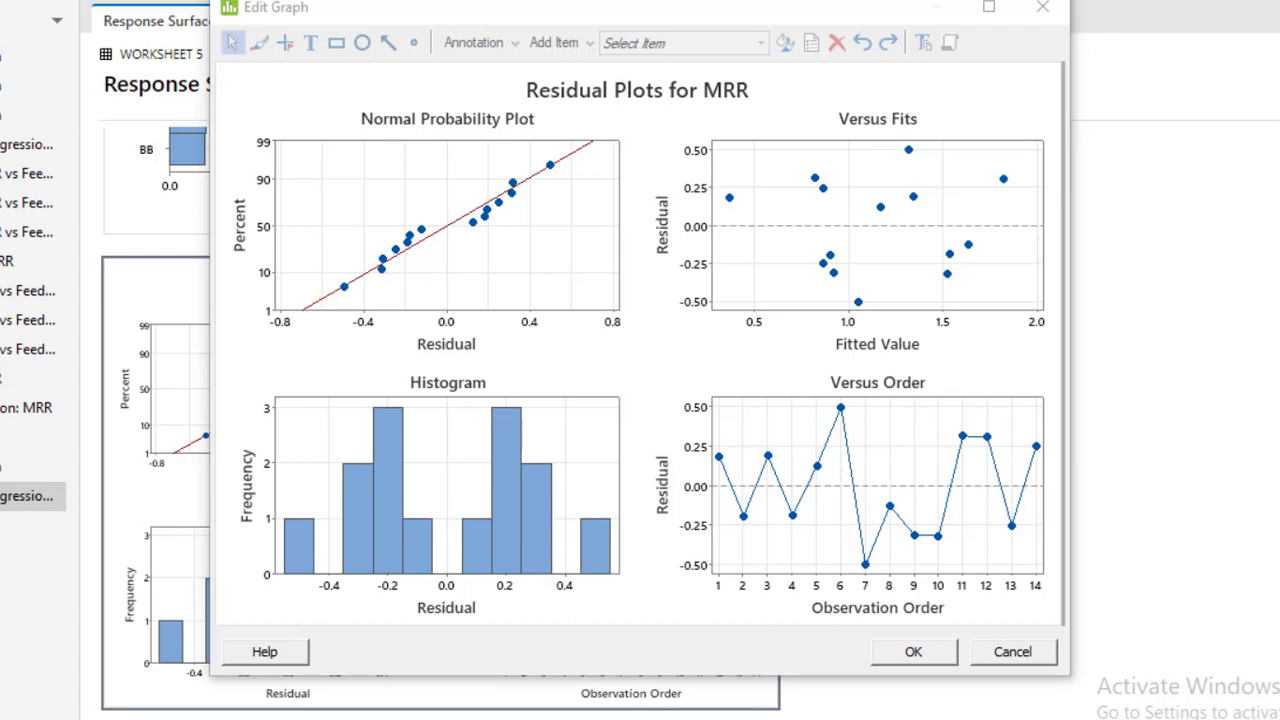
Close the residual plots and review the coefficients, model summary and ANOVA (model P 0.654, lack-of-fit 0.407)
left_click(911, 651)
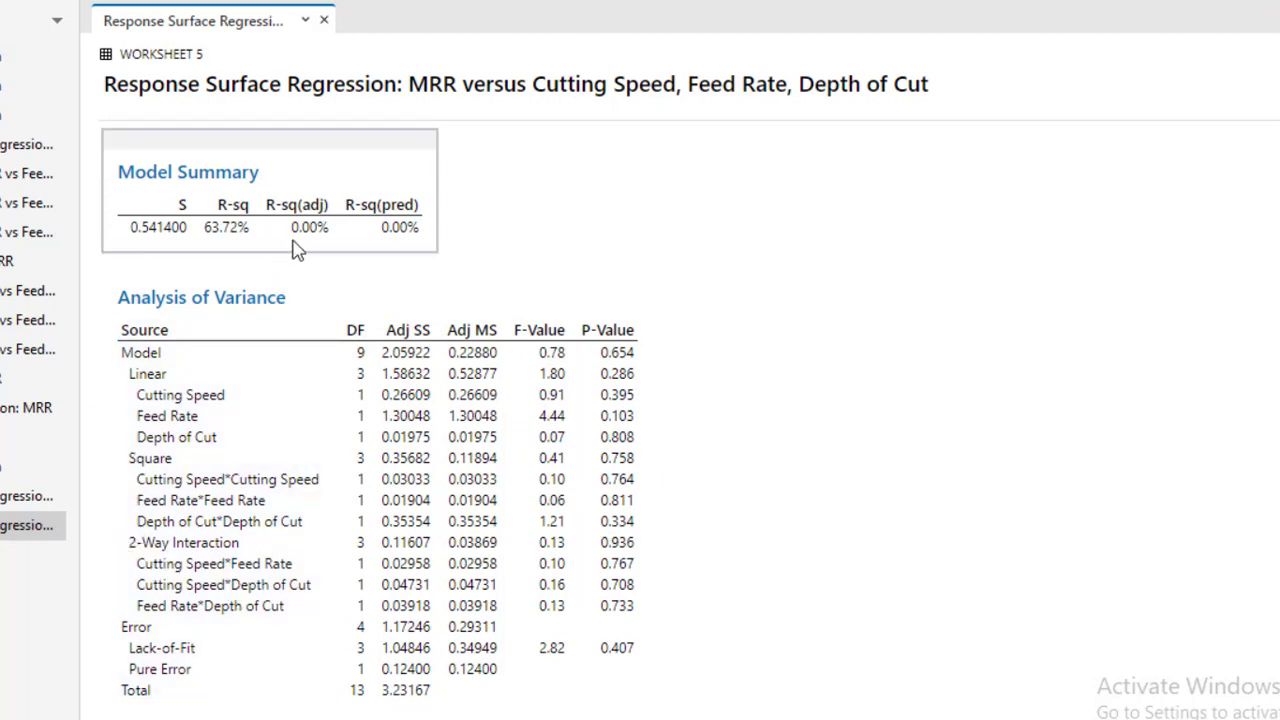
scroll(296, 250, "up", 5, "ctrl")
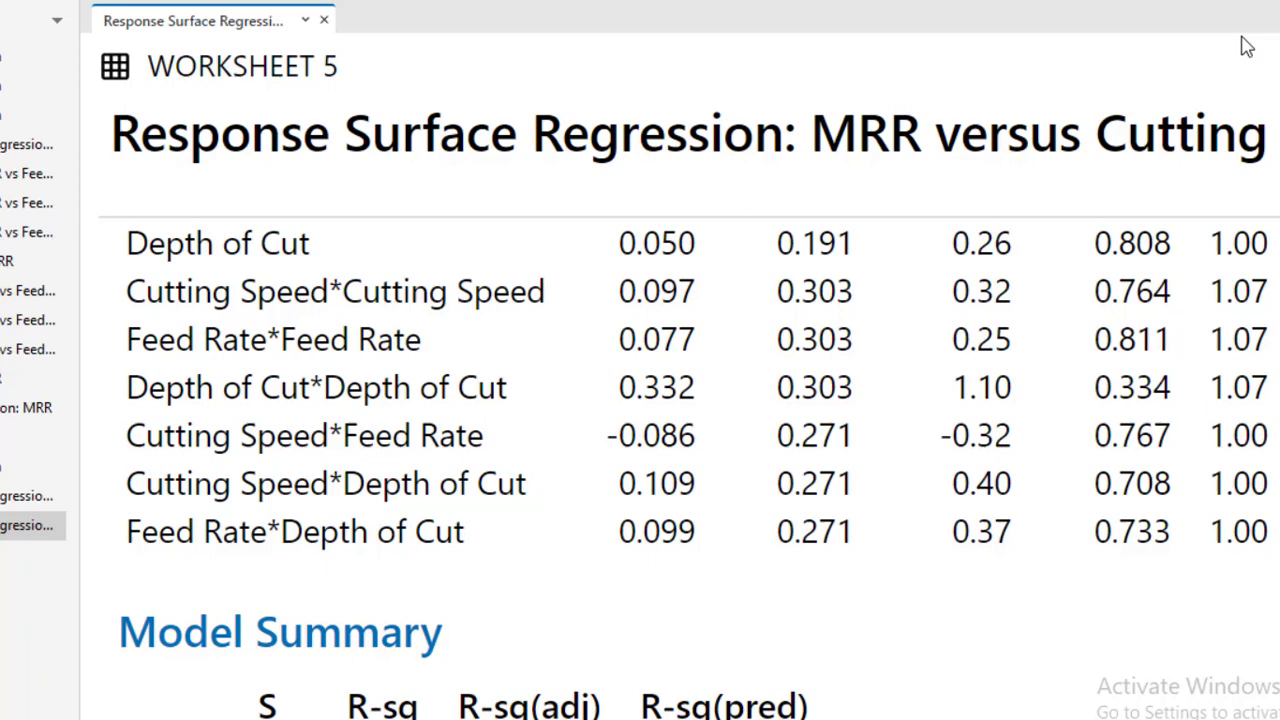
scroll(1245, 45, "down", 5, "ctrl")
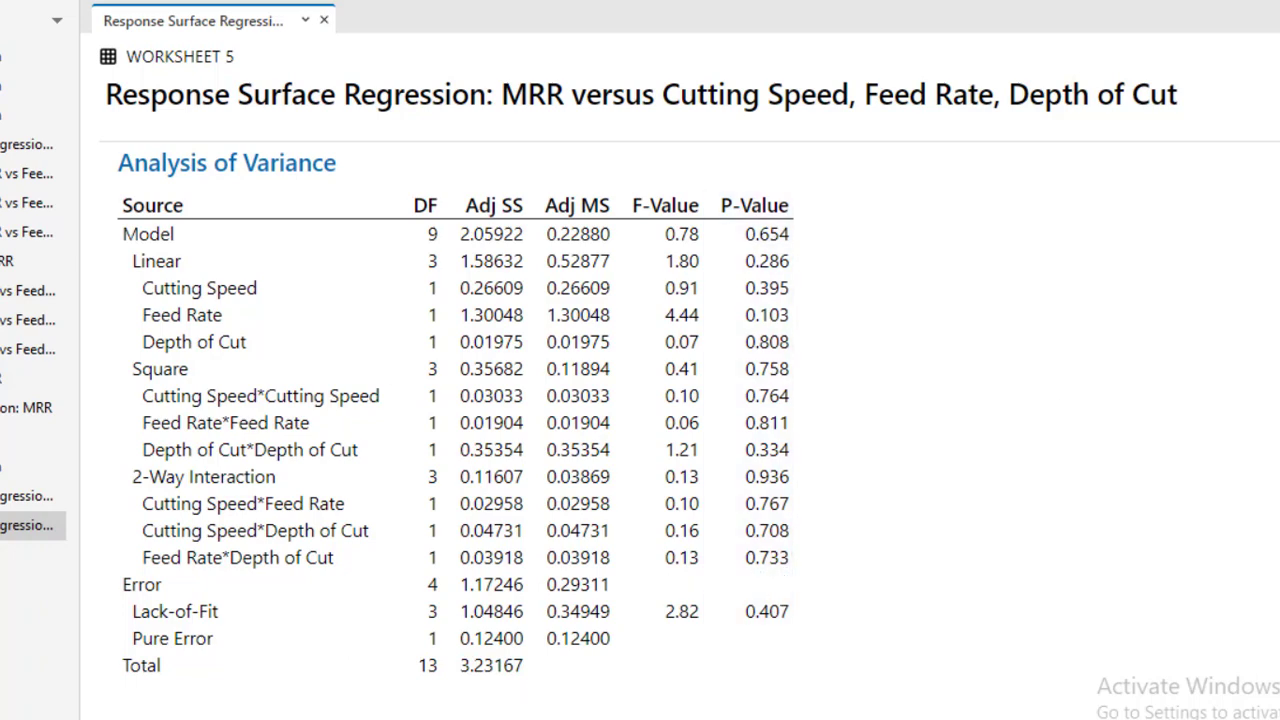
scroll(400, 400, "up", 4)
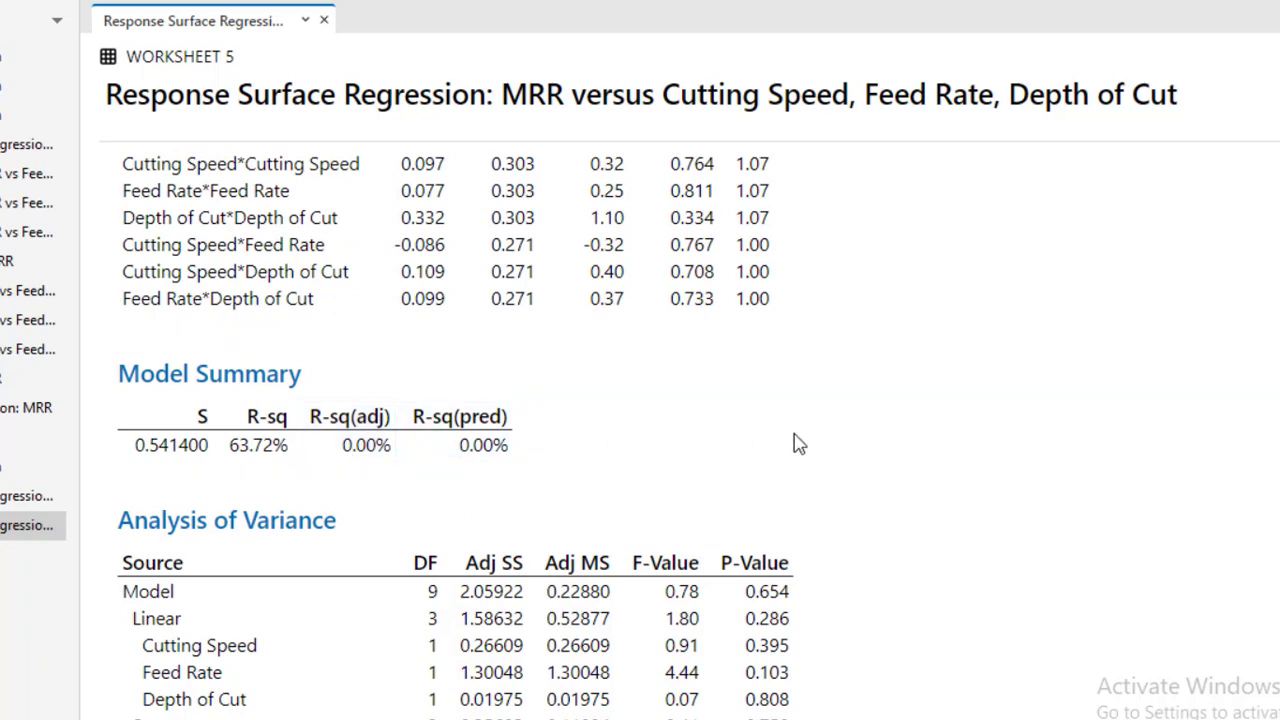
scroll(455, 435, "down", 4)
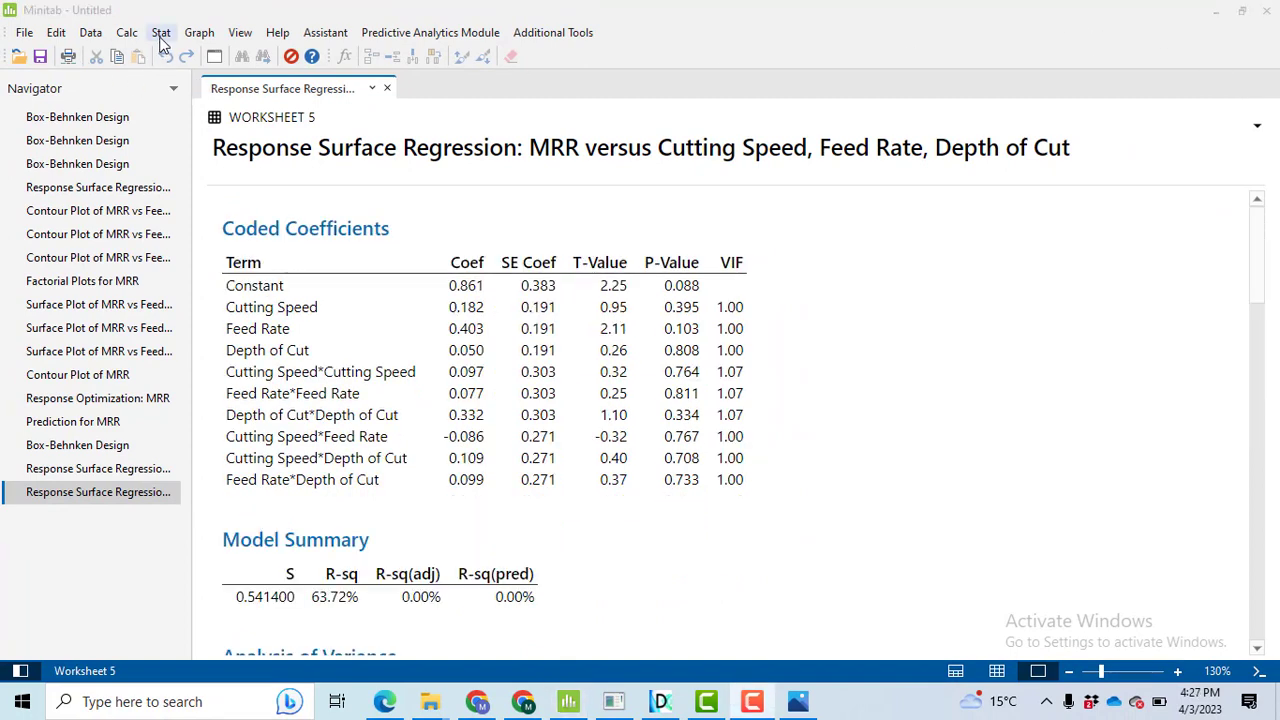
Create a contour plot of MRR with Cutting Speed on X and Feed Rate on Y, using default contours
left_click(161, 36)
mouse_move(249, 124)
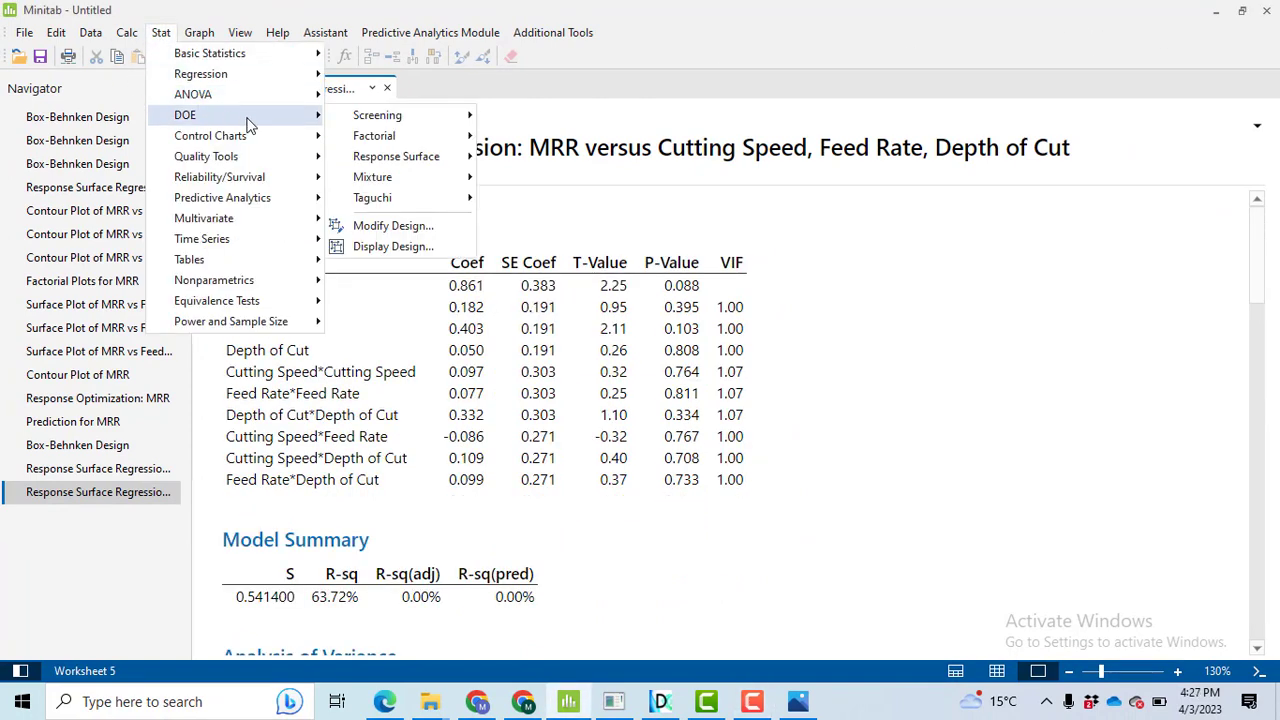
mouse_move(418, 164)
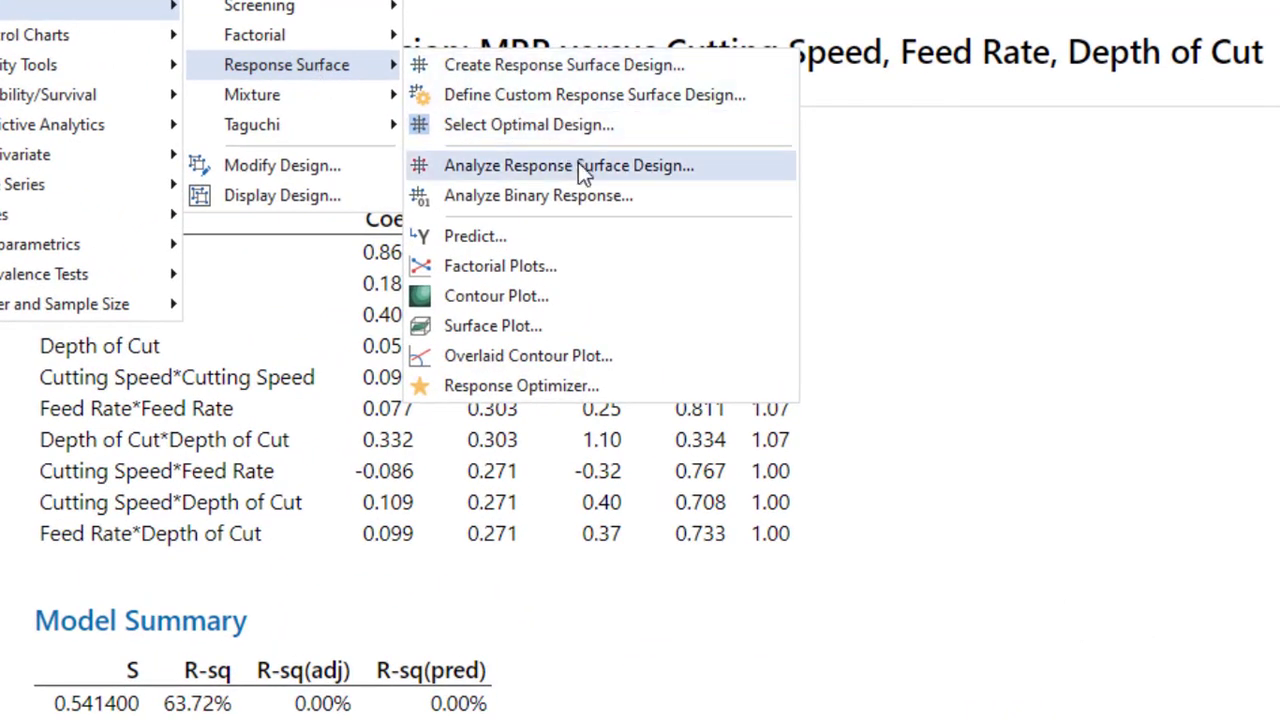
left_click(537, 298)
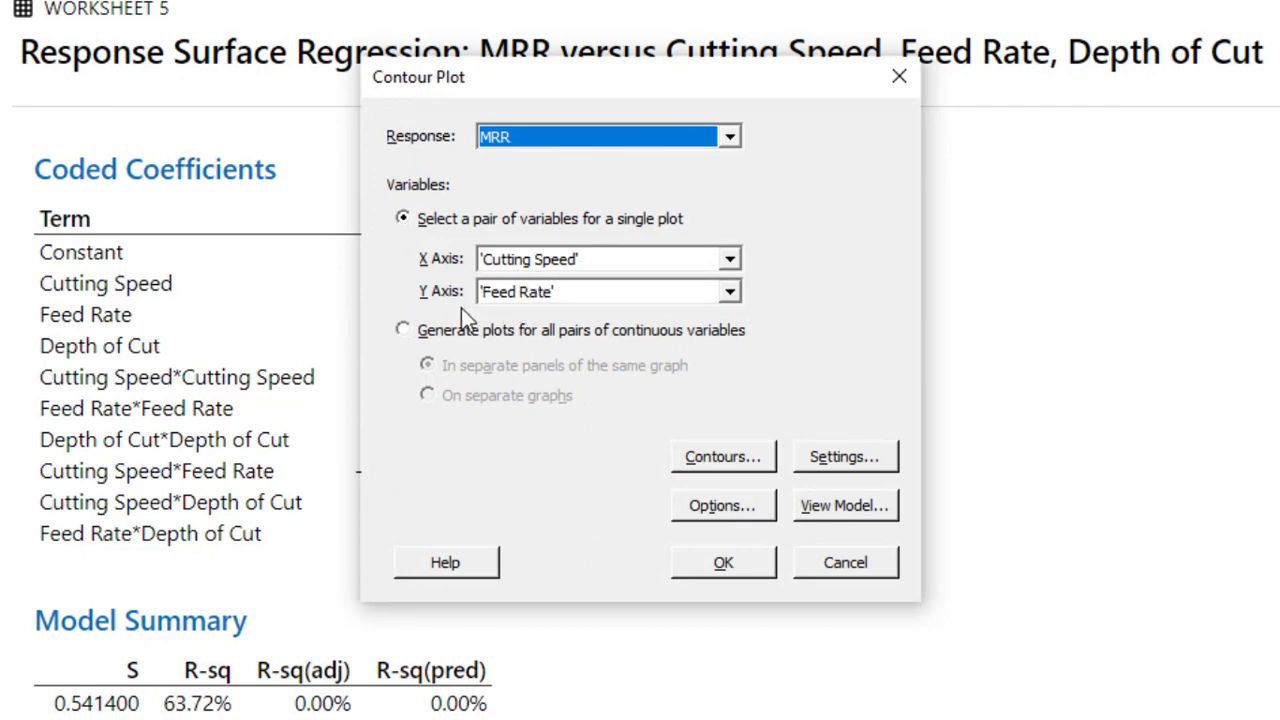
left_click(737, 460)
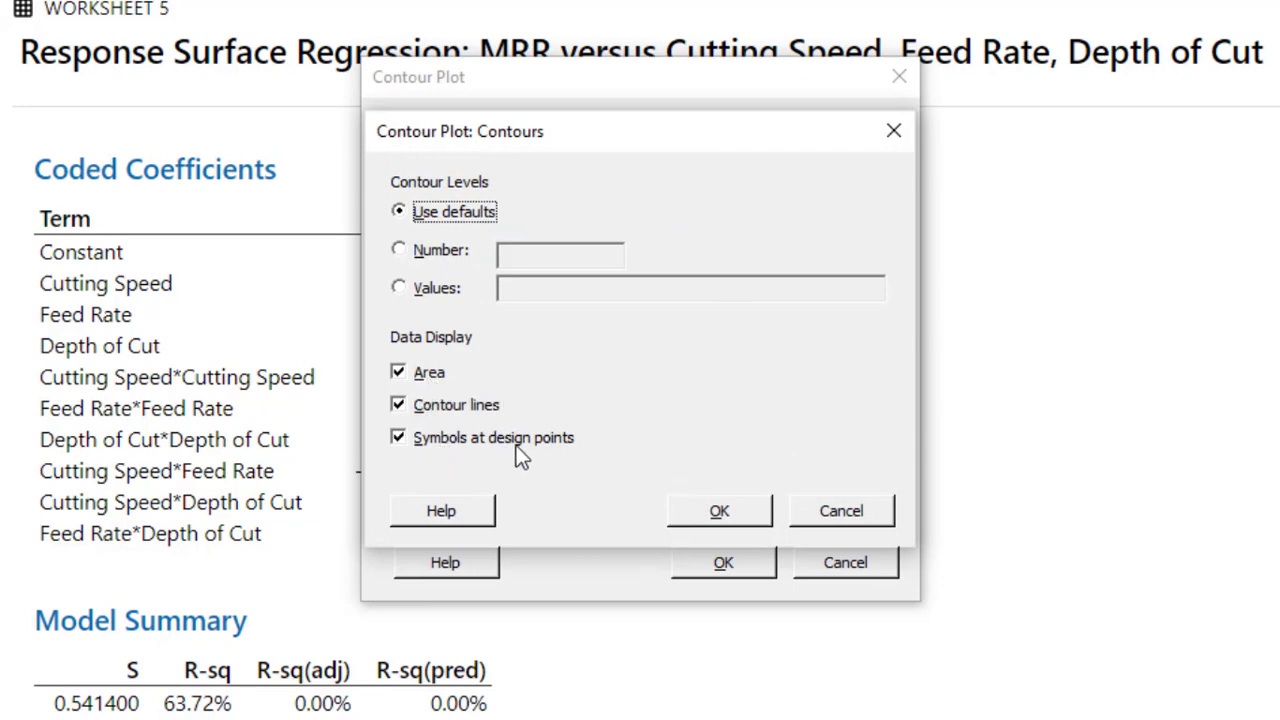
left_click(720, 512)
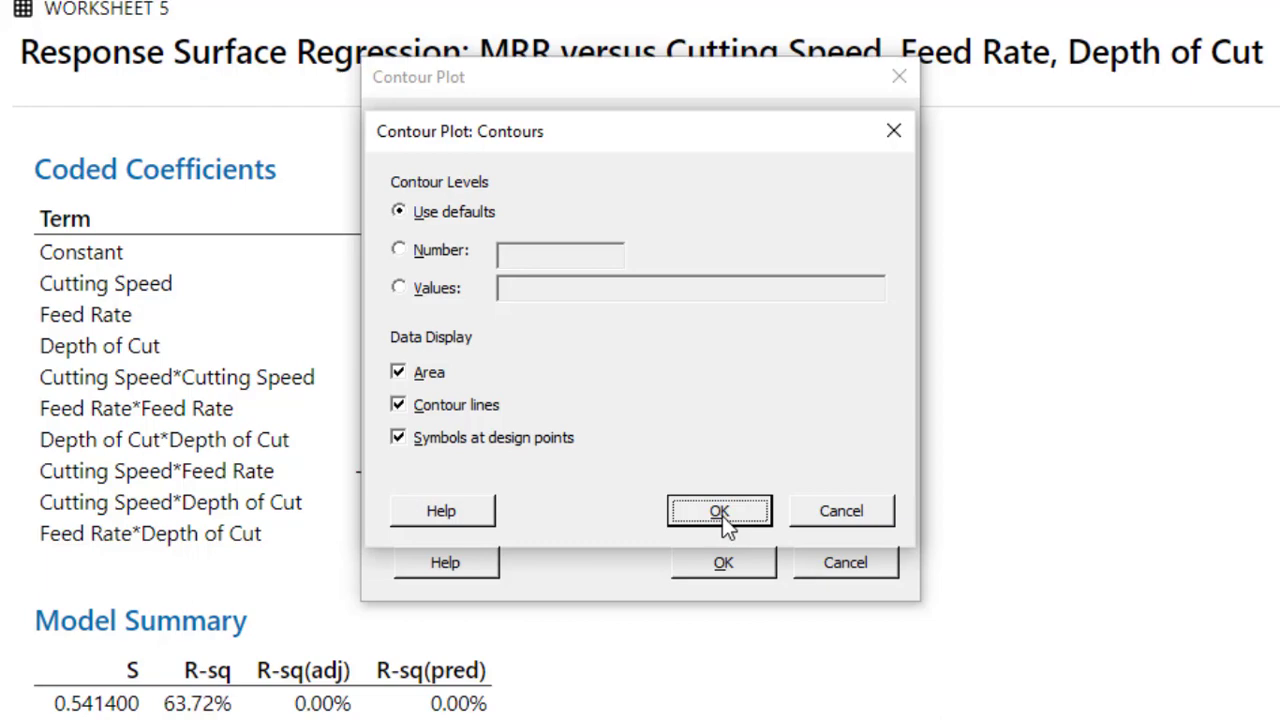
left_click(737, 568)
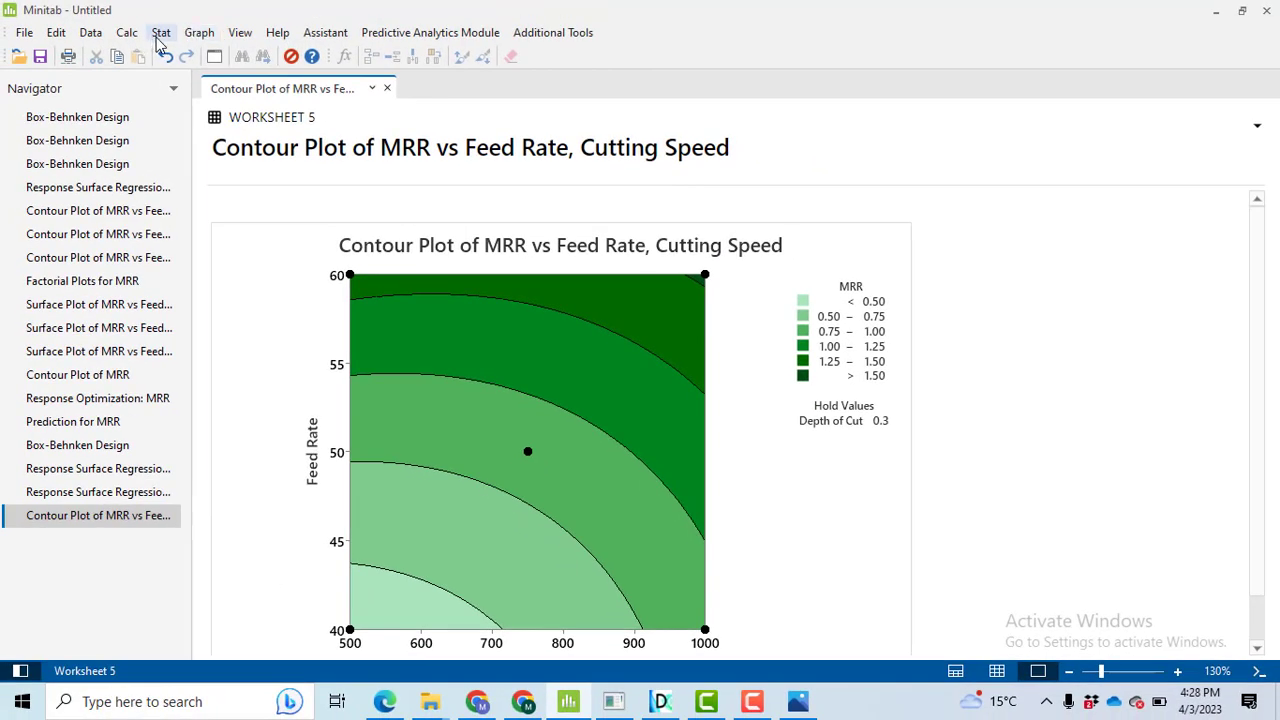
Create a contour plot of MRR with Depth of Cut on Y versus Cutting Speed, holding Feed Rate at 50
left_click(159, 36)
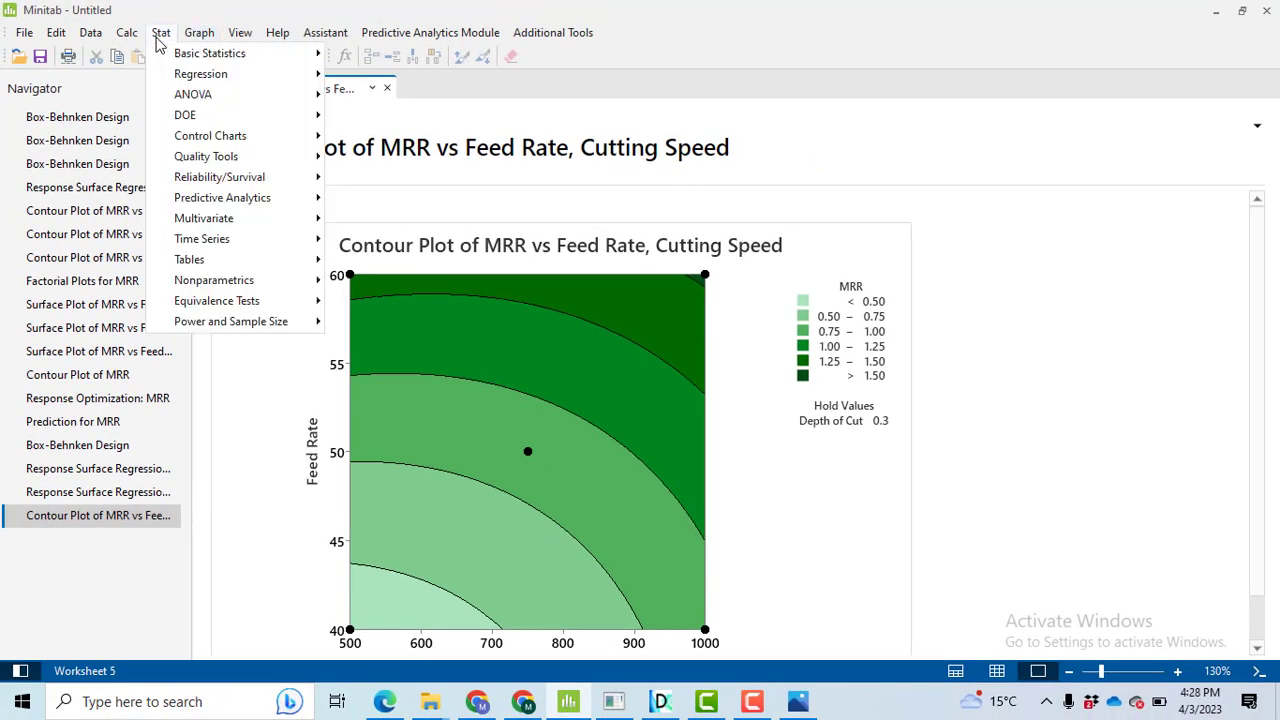
mouse_move(253, 125)
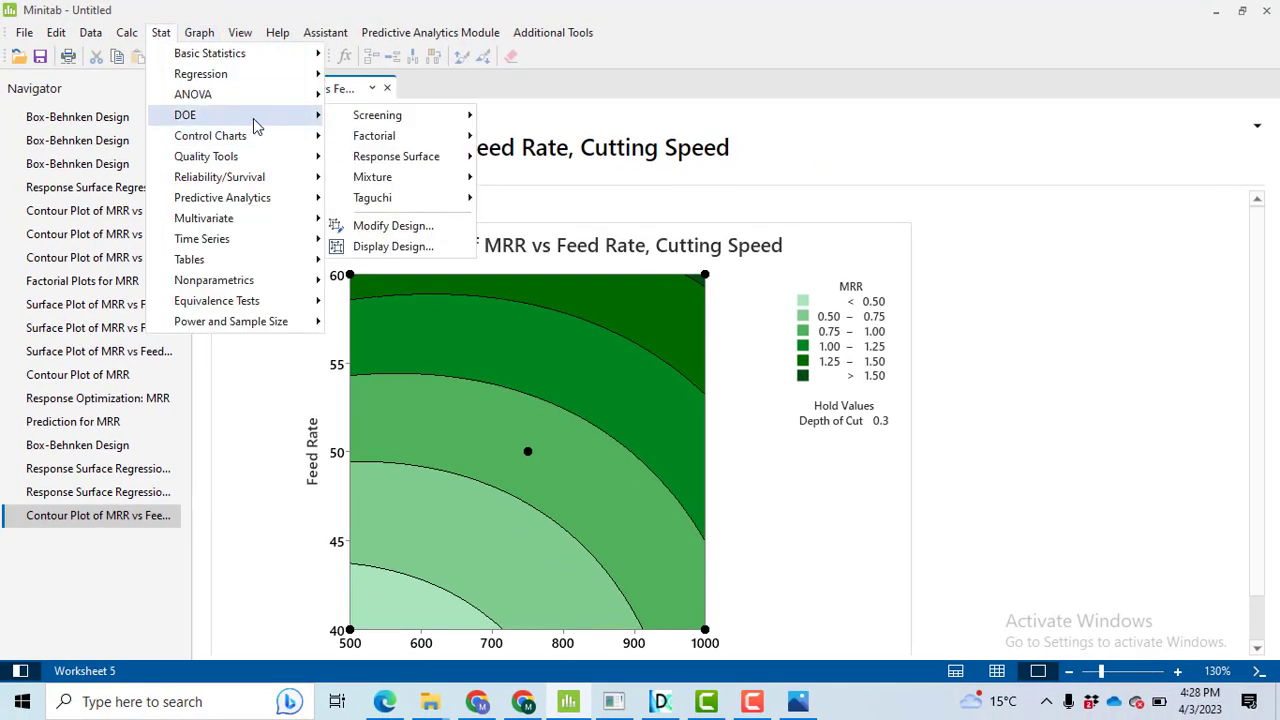
mouse_move(422, 160)
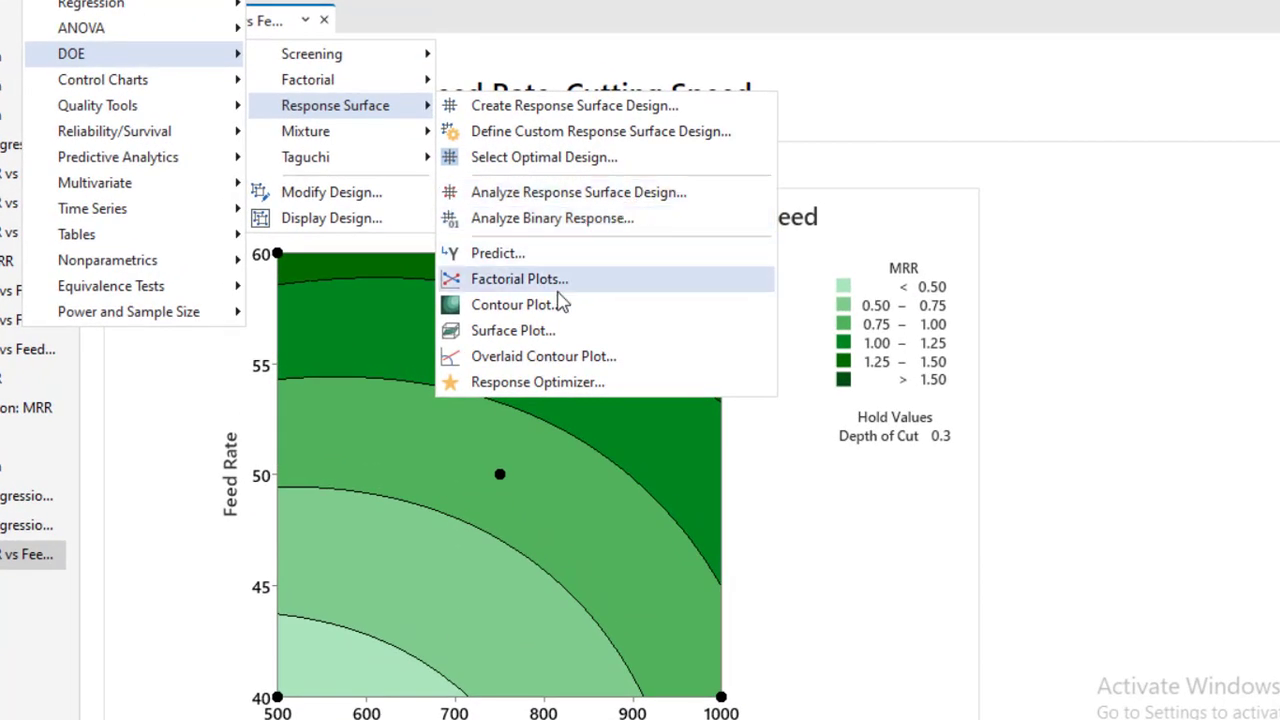
left_click(541, 306)
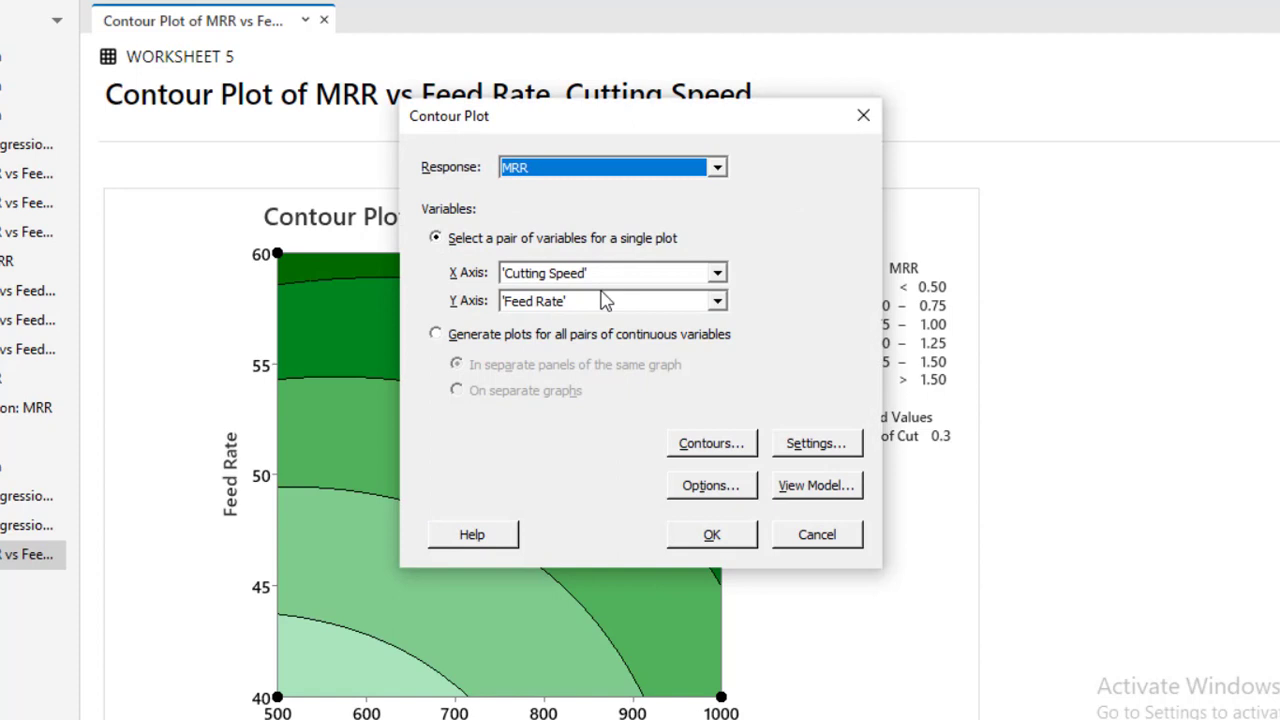
left_click(717, 301)
left_click(551, 357)
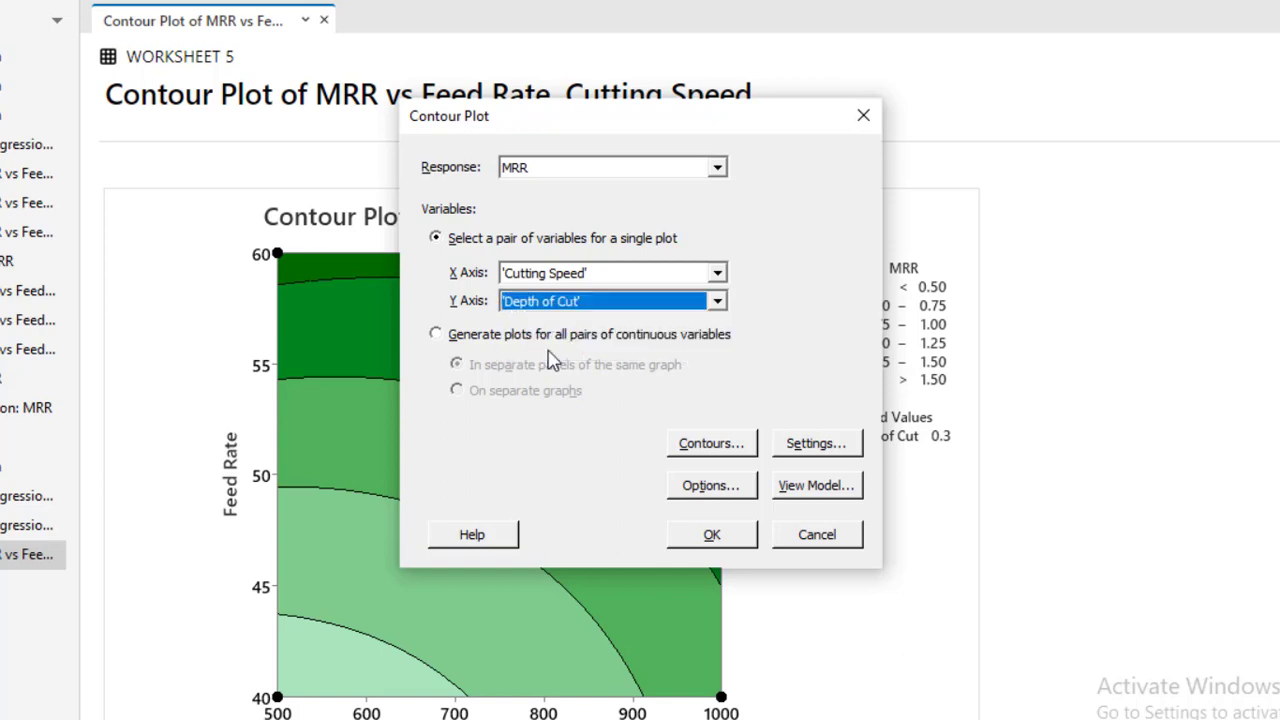
left_click(737, 541)
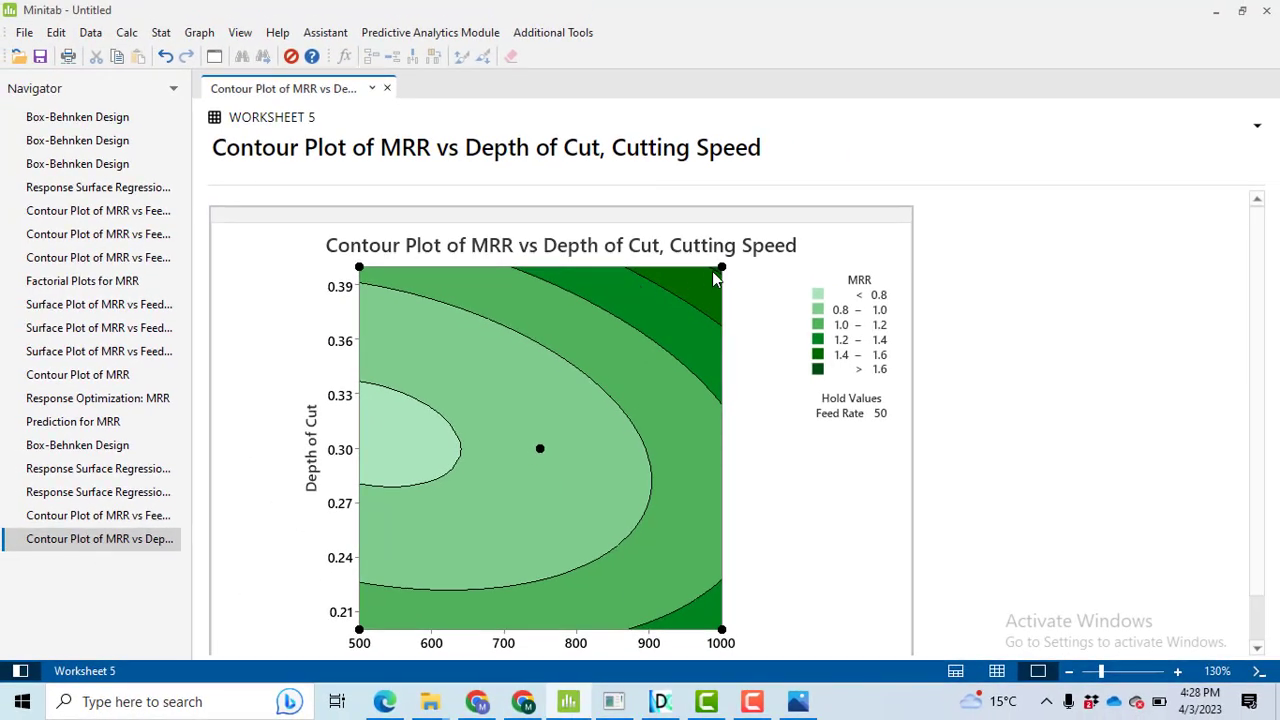
Create a 3D surface plot of MRR over Cutting Speed and Feed Rate, holding Depth of Cut at 0.3
left_click(164, 40)
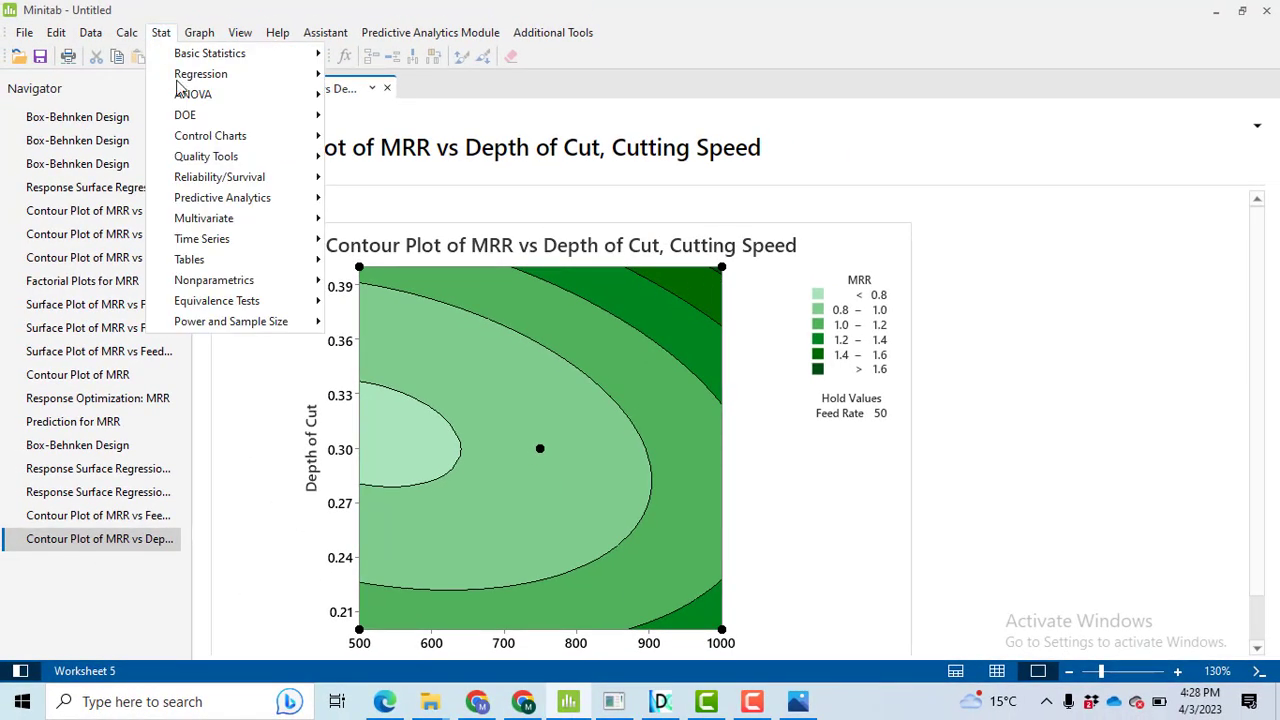
mouse_move(211, 122)
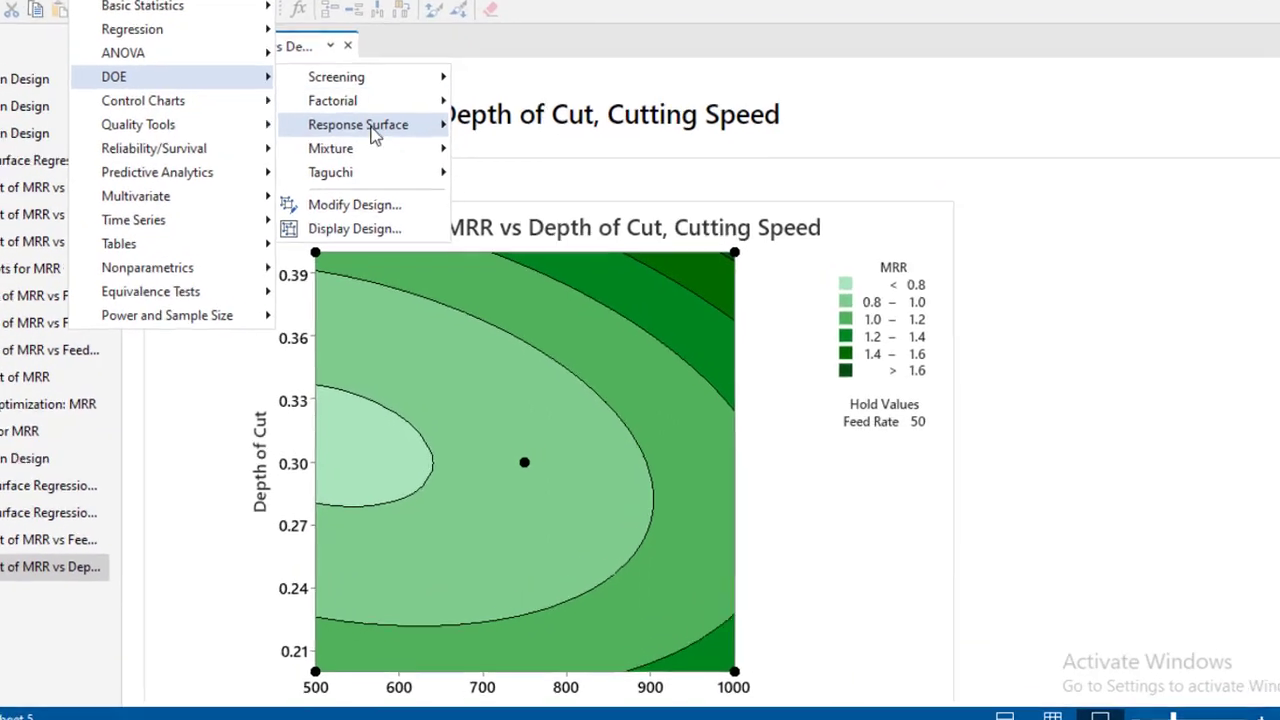
mouse_move(420, 157)
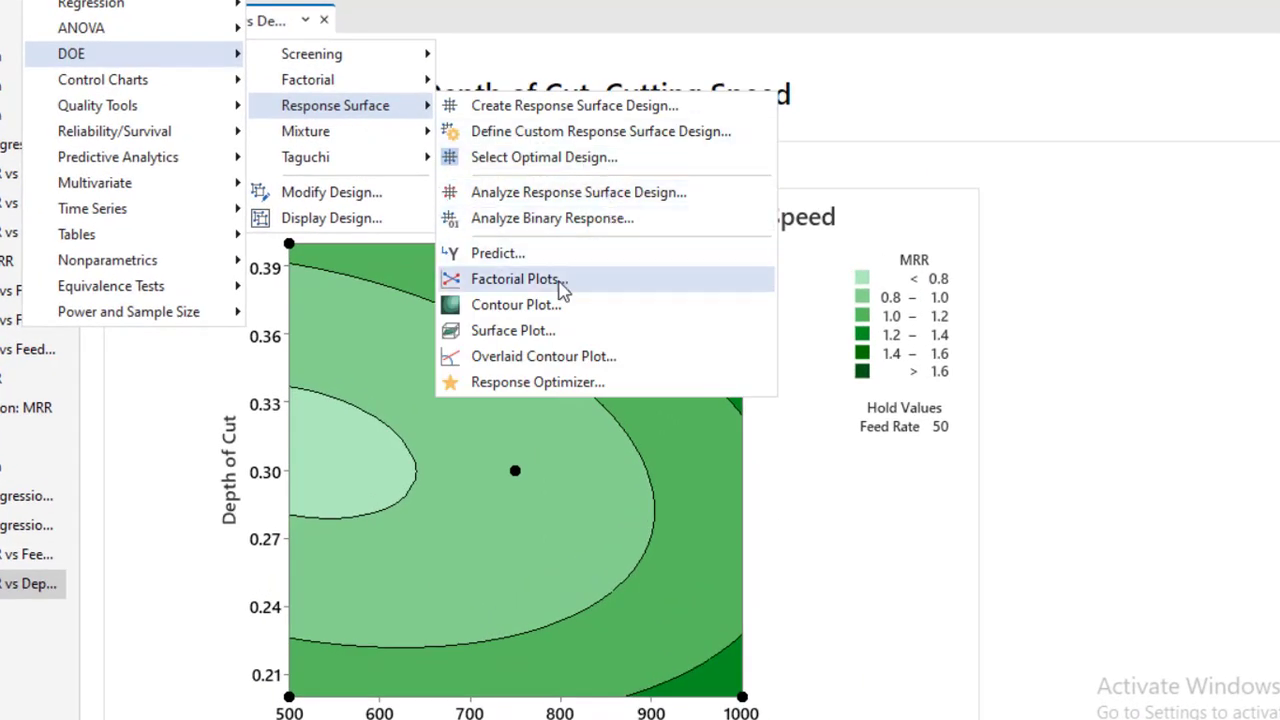
left_click(515, 331)
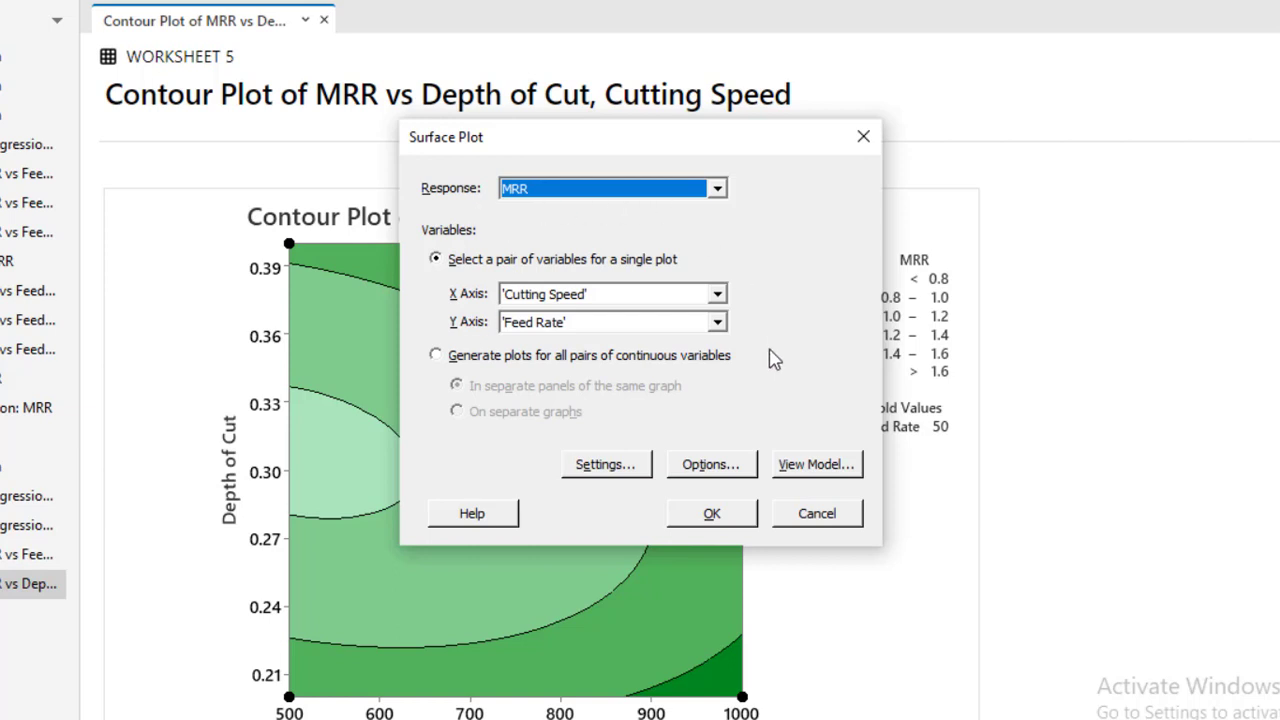
left_click(620, 466)
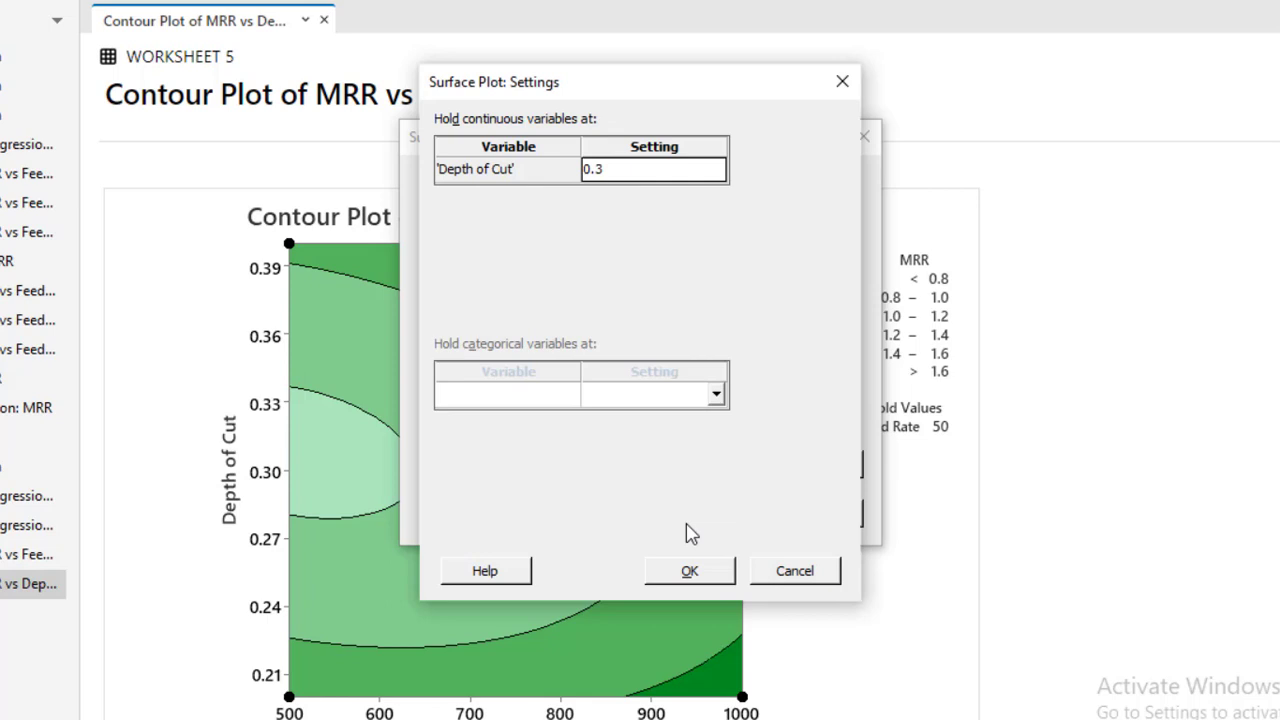
left_click(711, 580)
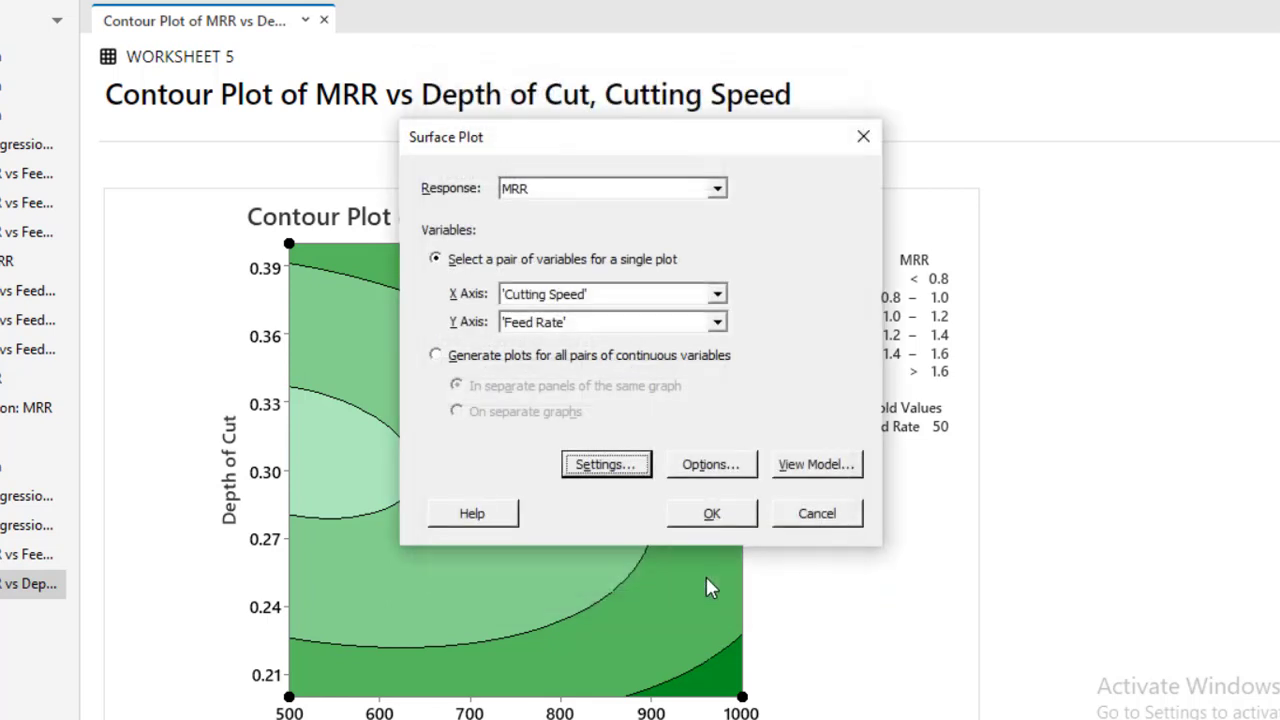
left_click(737, 520)
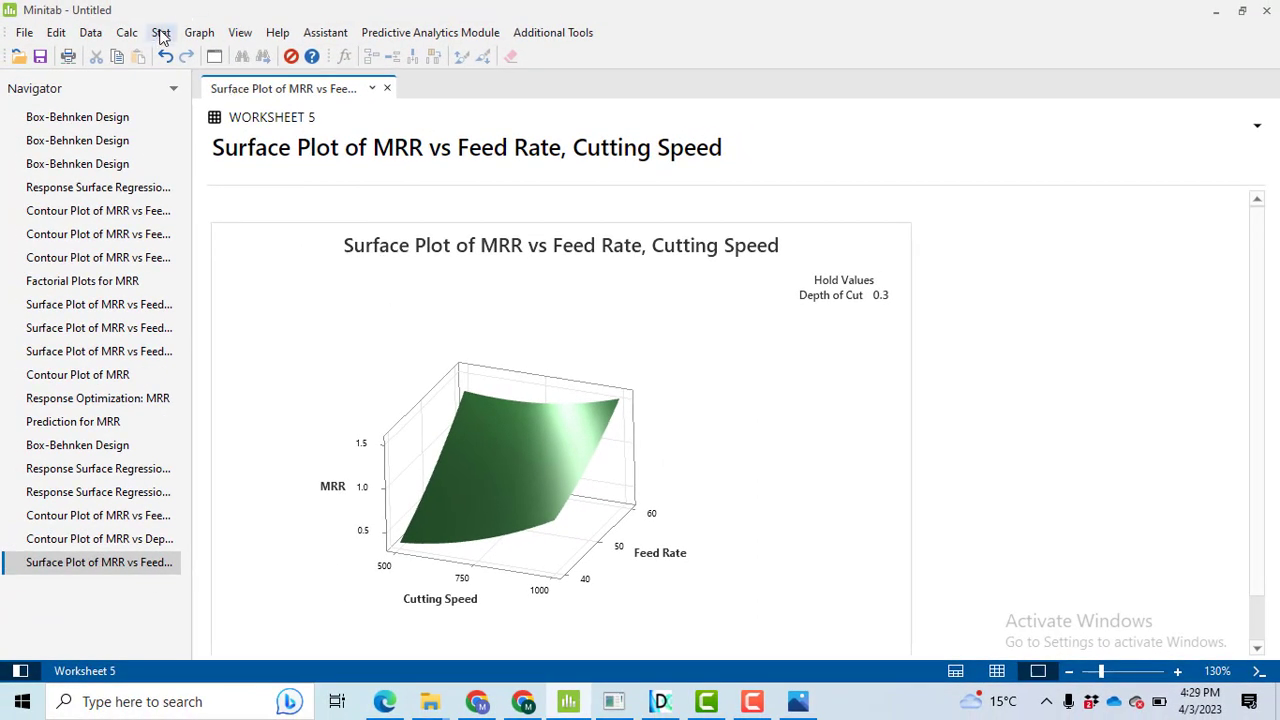
Open the Response Optimizer and set the MRR goal to Maximize
left_click(161, 33)
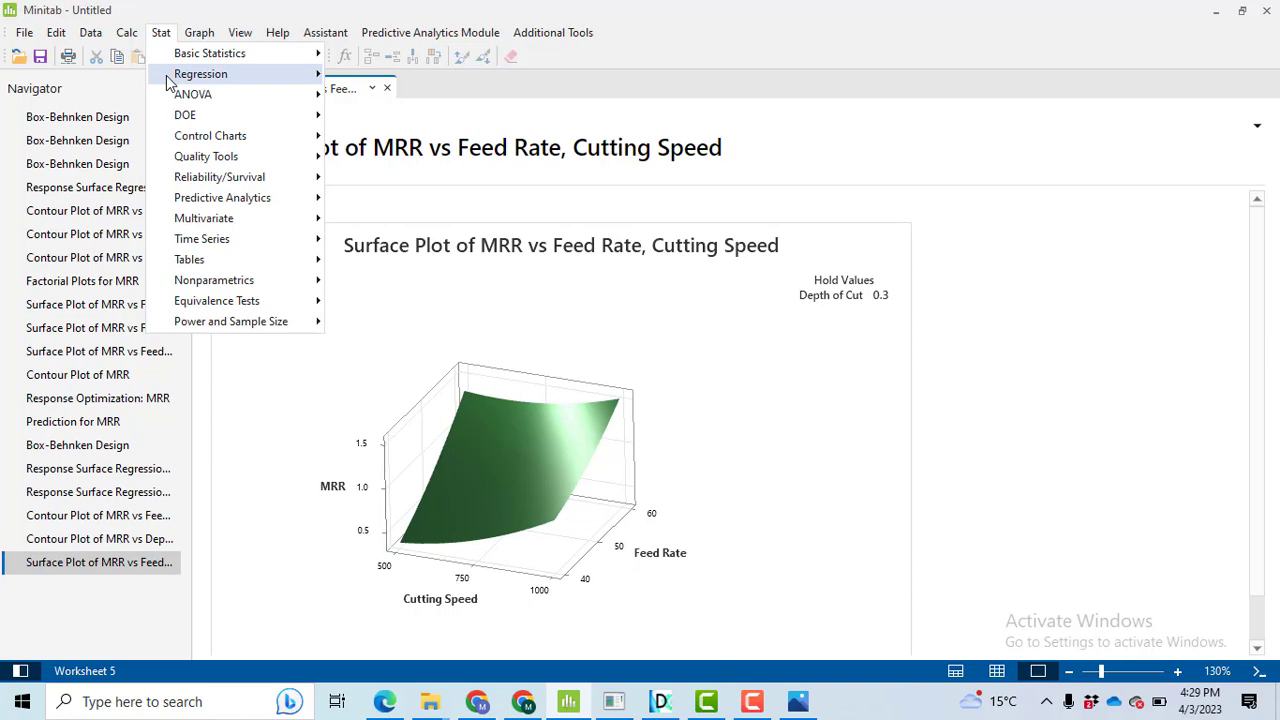
mouse_move(199, 121)
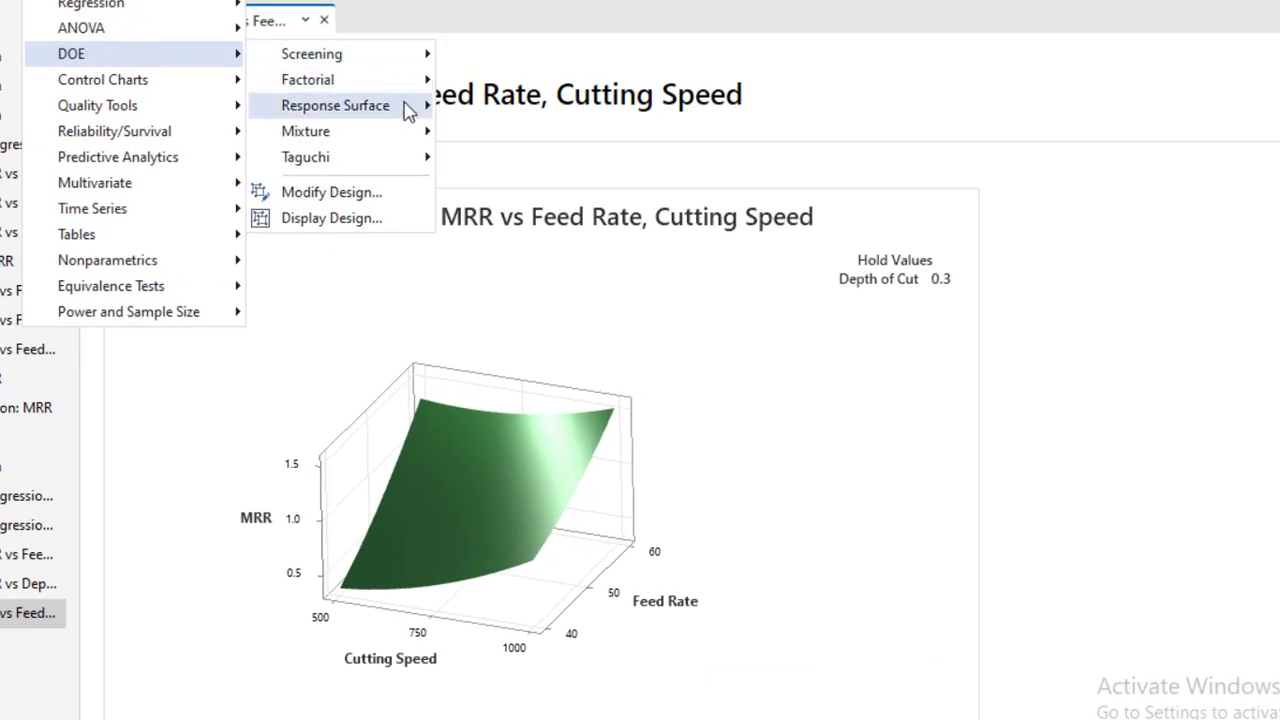
mouse_move(412, 112)
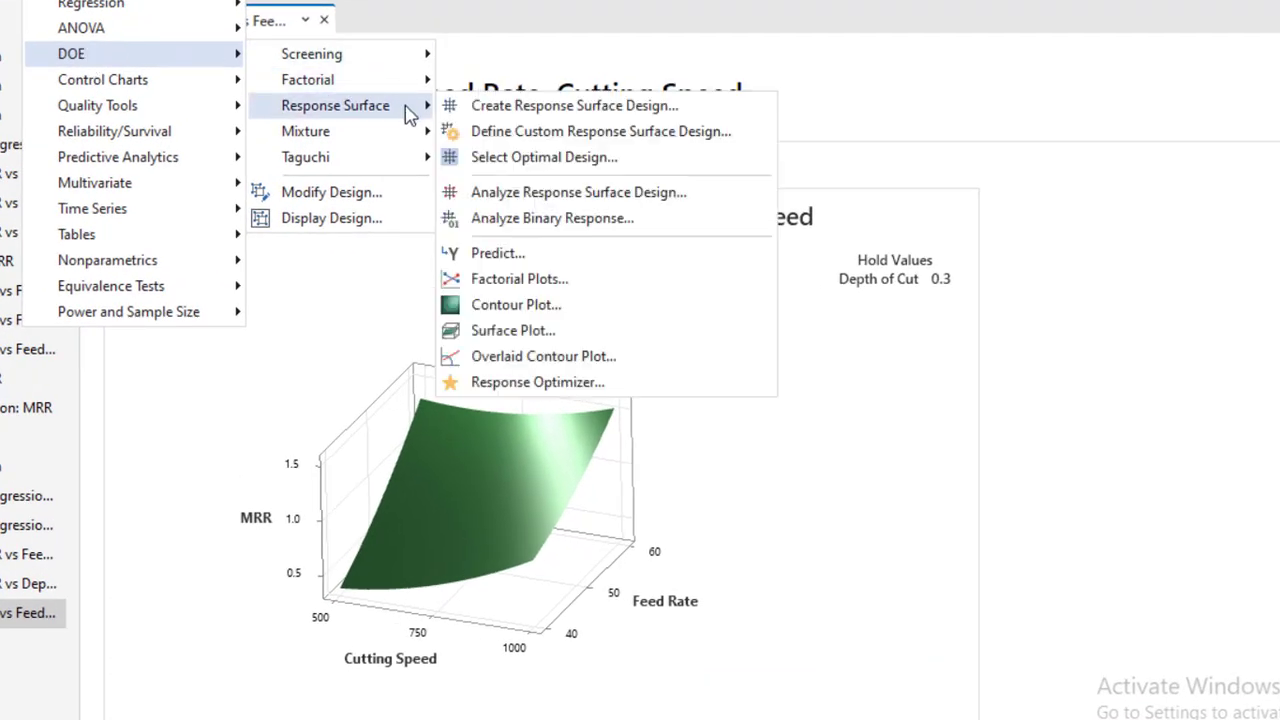
left_click(543, 383)
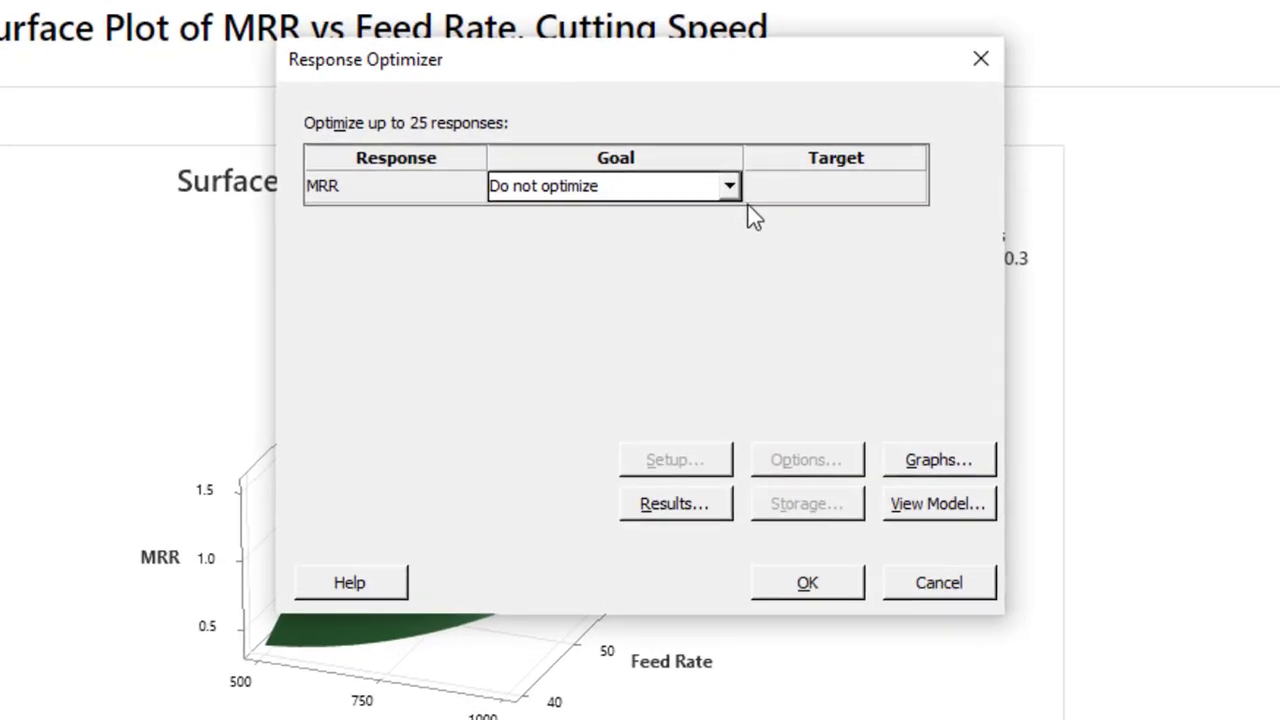
left_click(729, 190)
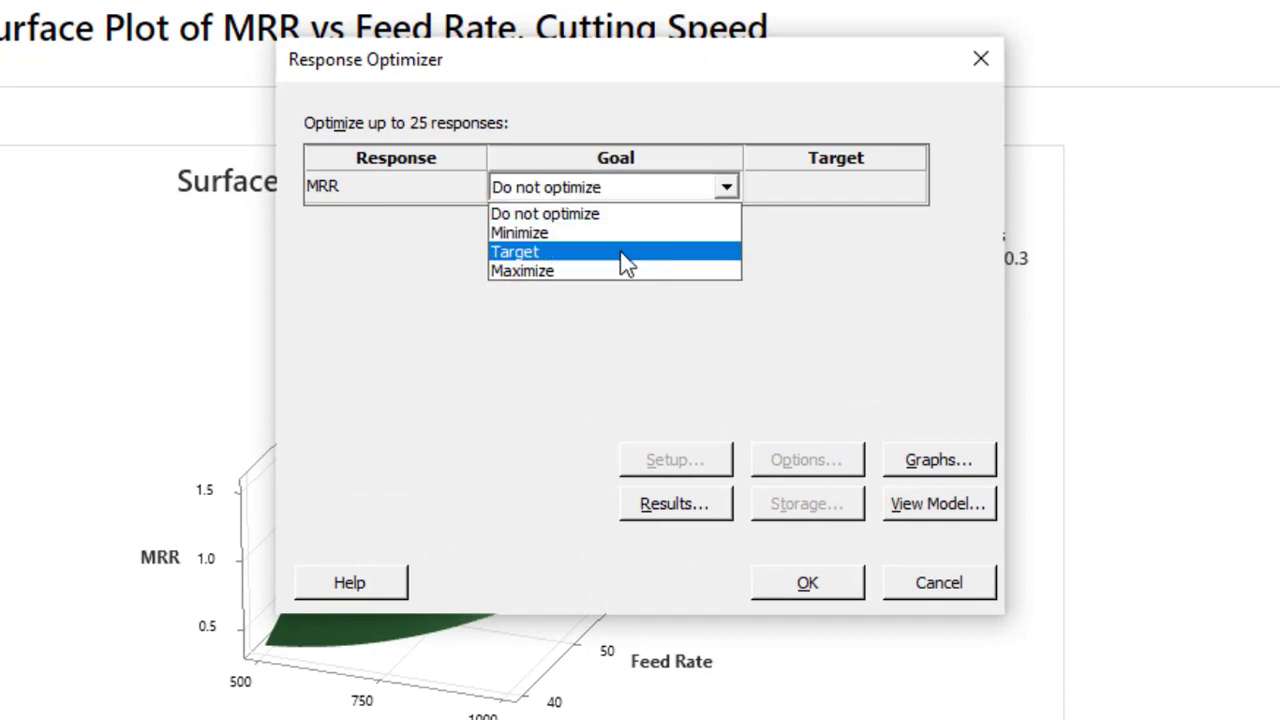
left_click(570, 272)
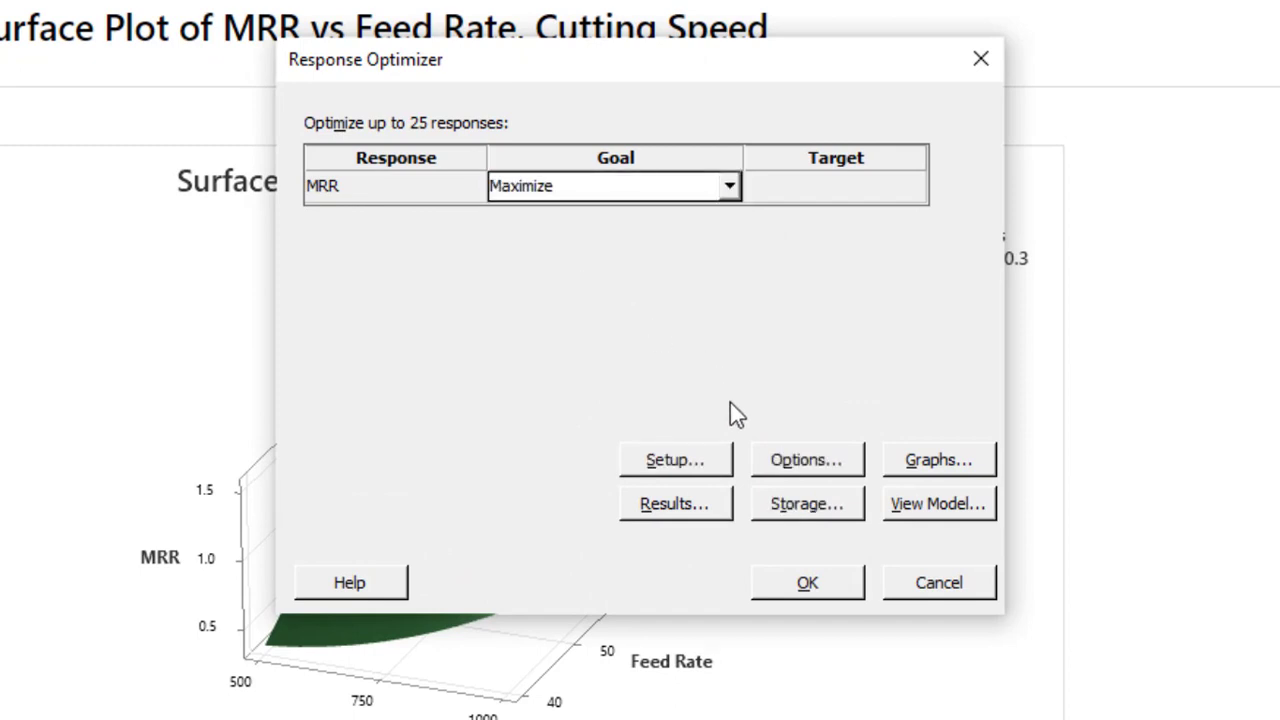
Keep the default bounds and leave all factors unconstrained, then run the optimization
left_click(703, 465)
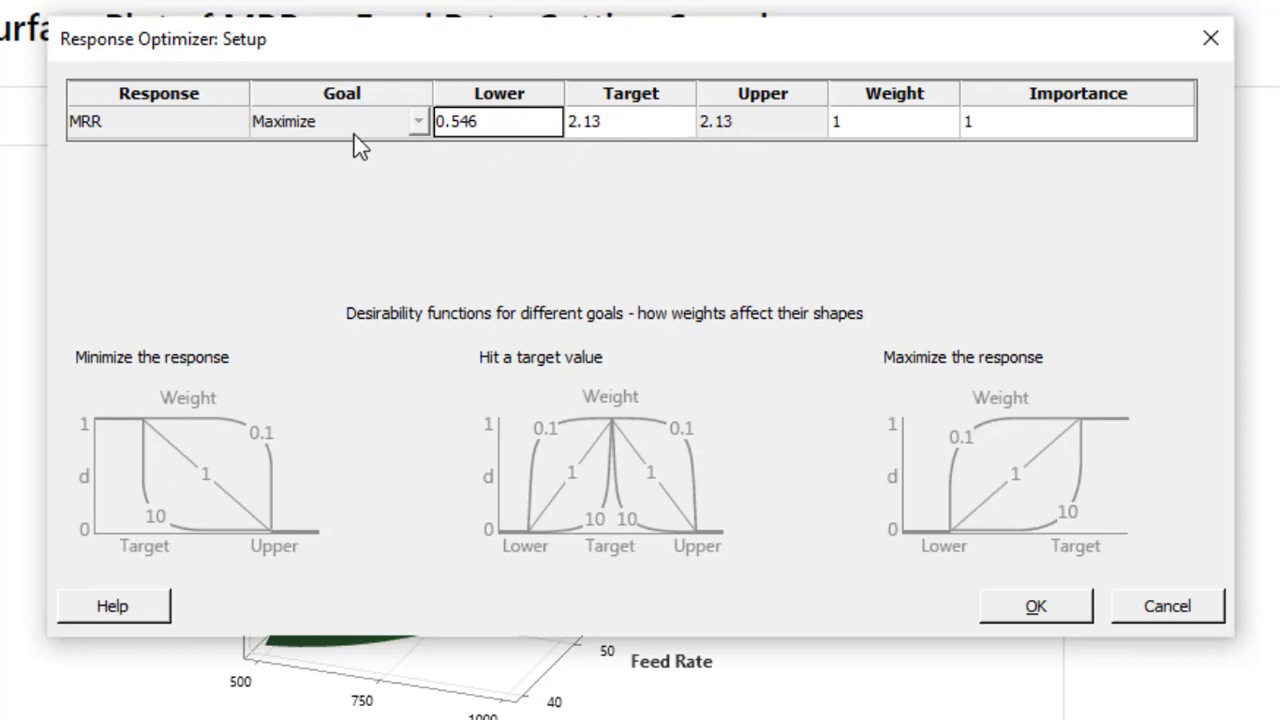
left_click(1050, 614)
left_click(825, 476)
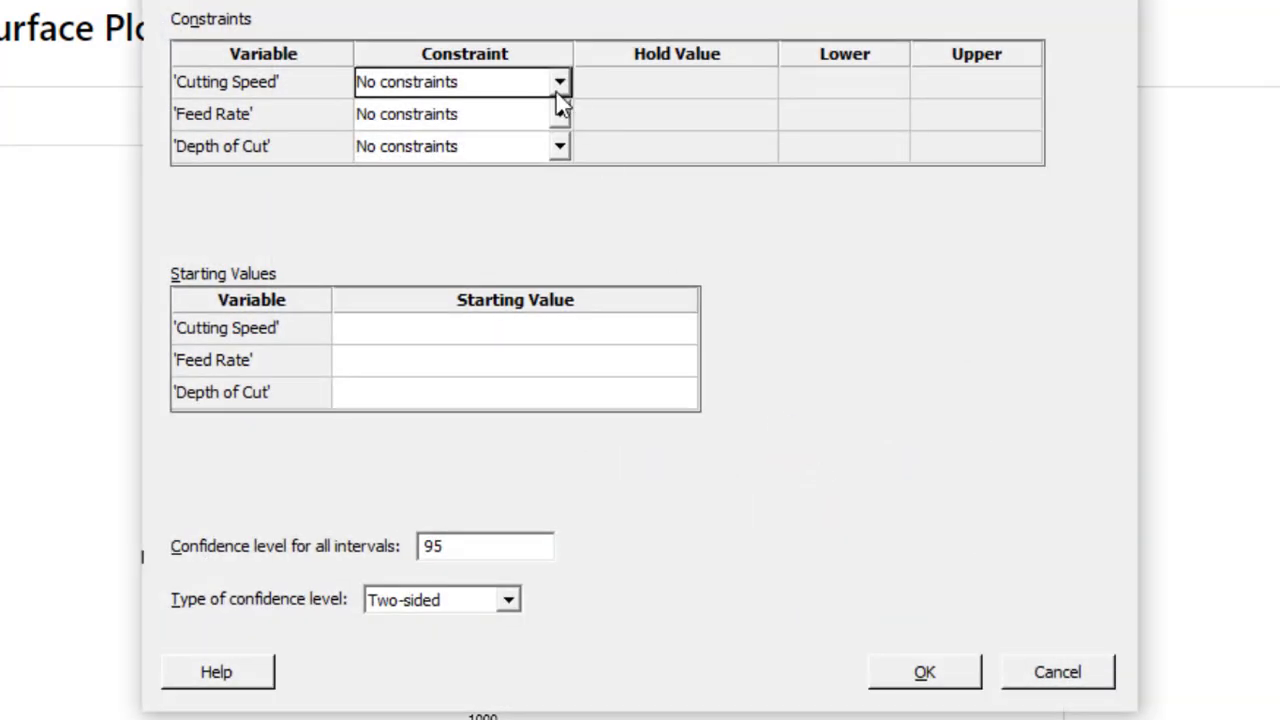
left_click(563, 88)
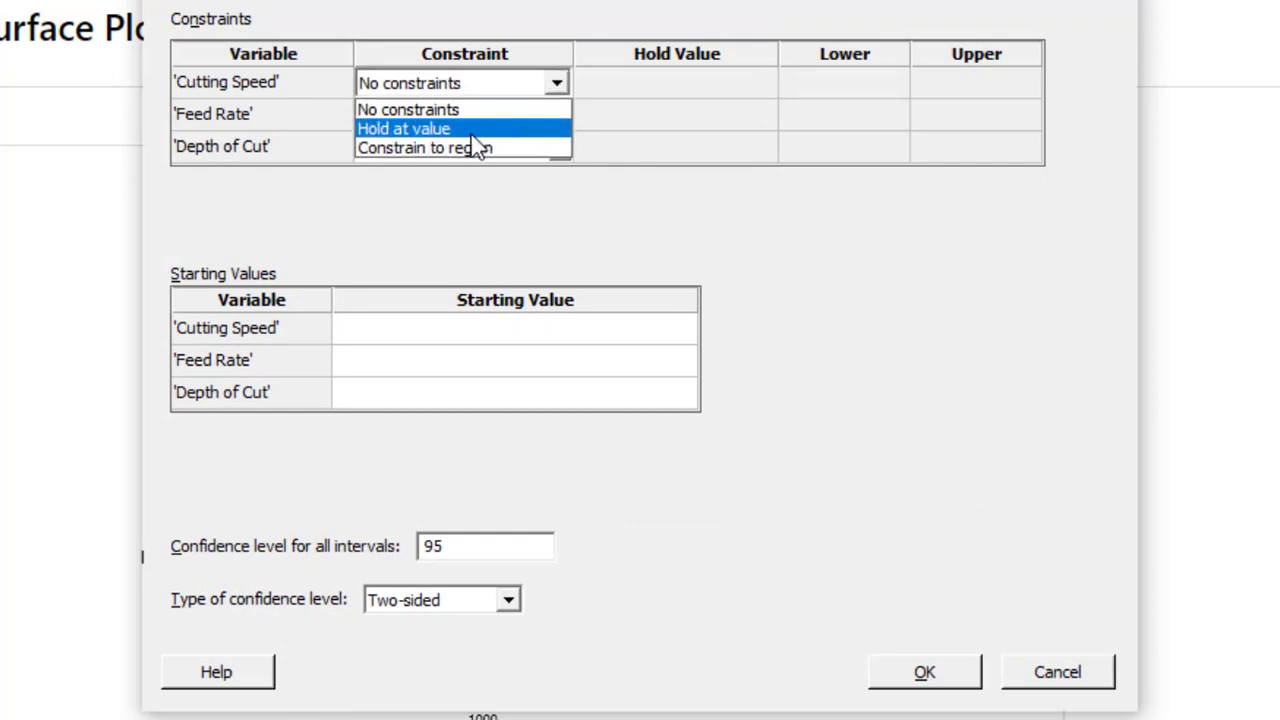
left_click(468, 195)
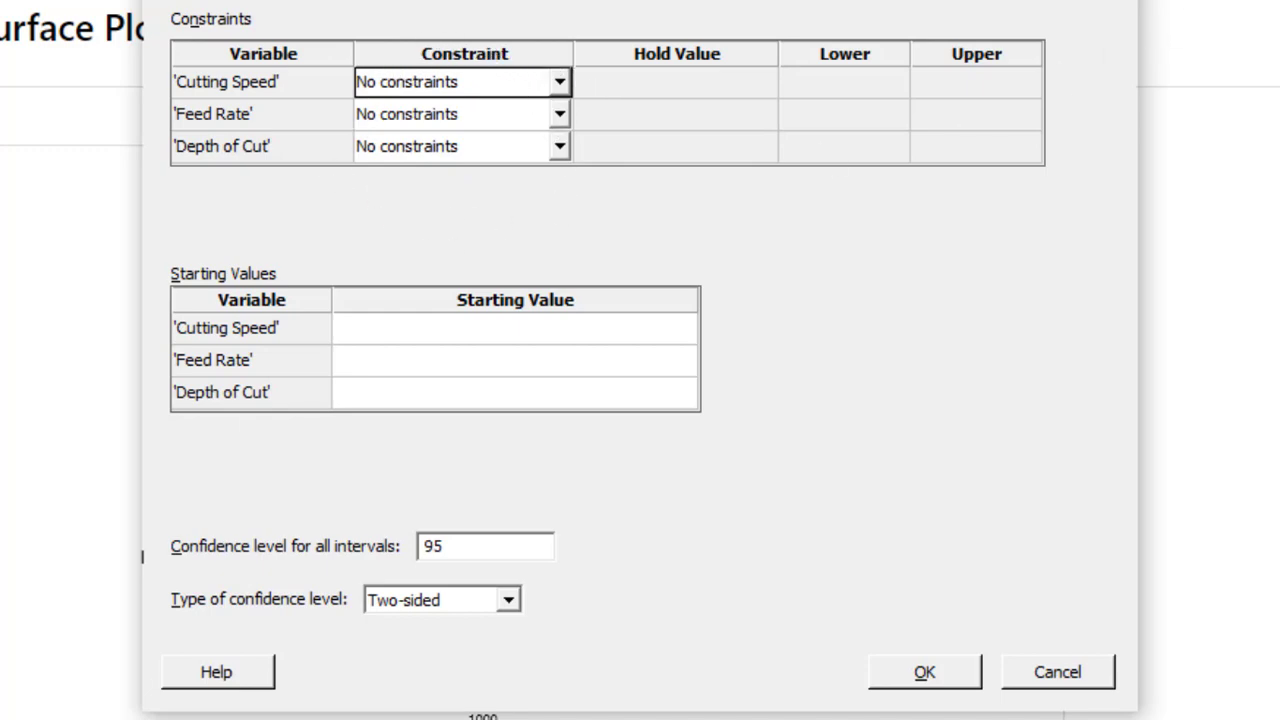
key("Return")
left_click(817, 584)
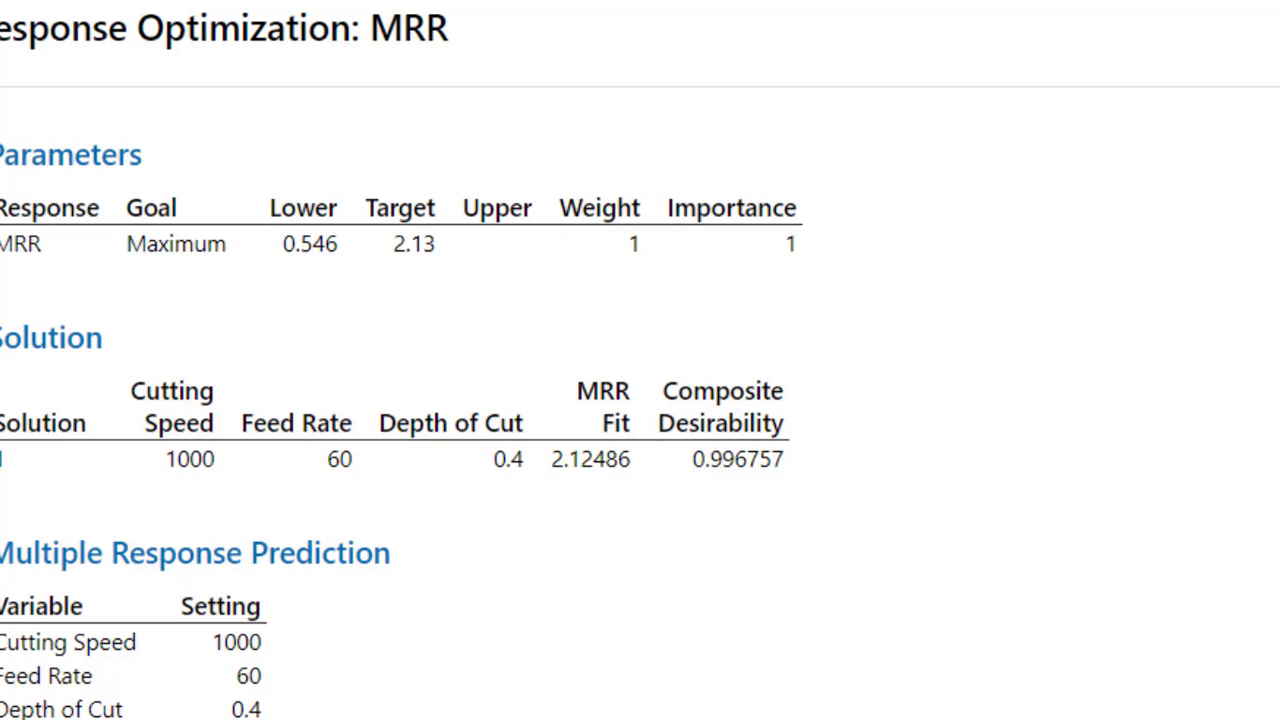
Scroll through the optimization output: Cutting Speed 1000, Feed Rate 60, Depth of Cut 0.4, MRR 2.1249
scroll(530, 400, "down", 8)
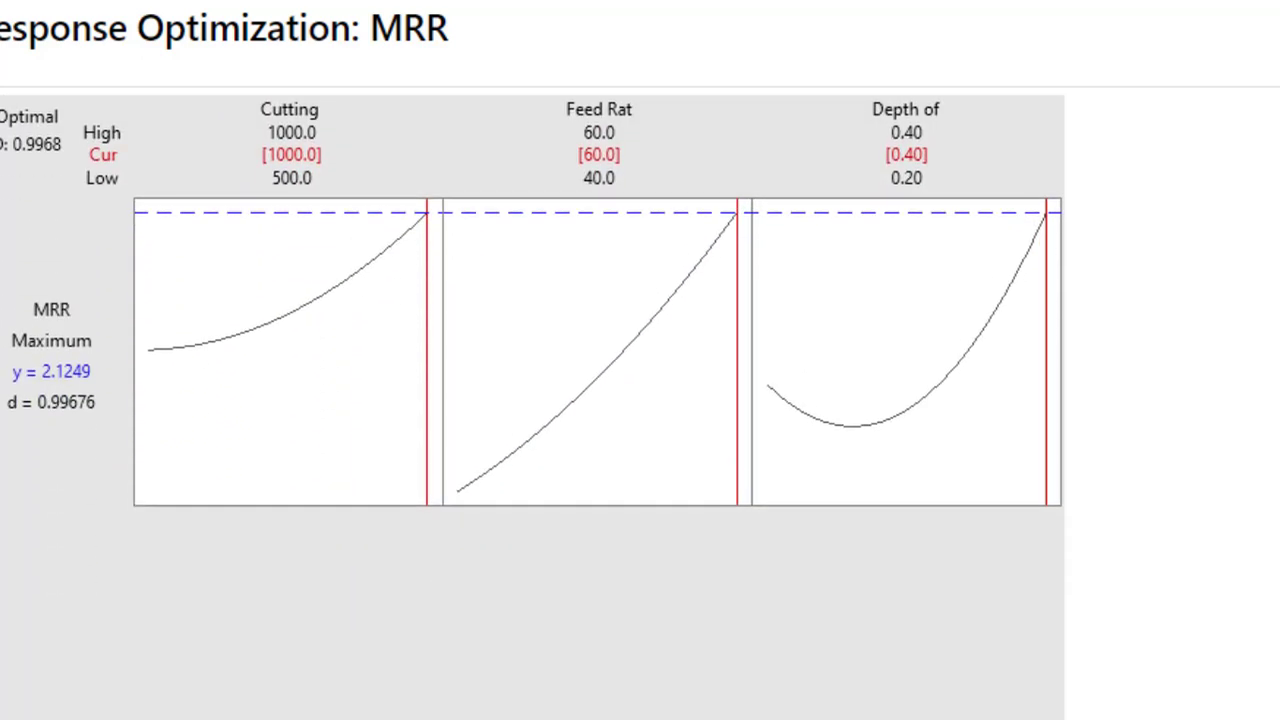
scroll(709, 386, "up", 2)
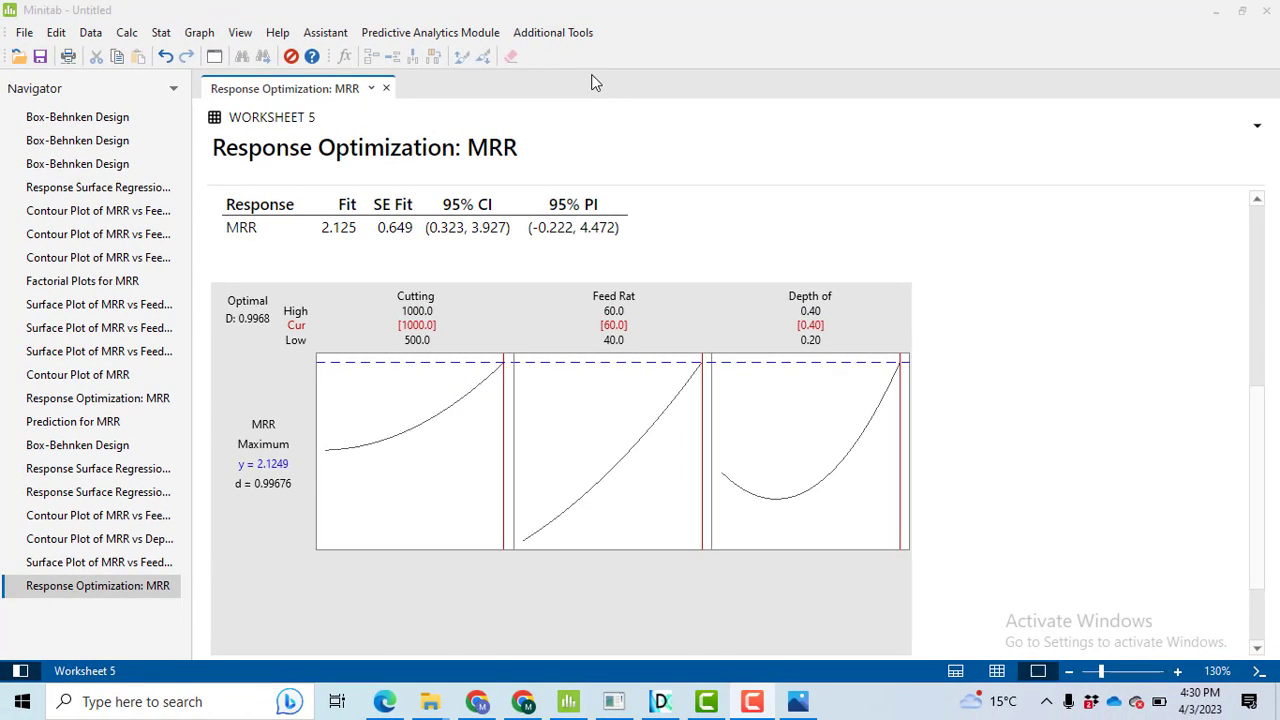
Open the response surface Predict tool with Enter individual values selected
left_click(160, 34)
mouse_move(237, 117)
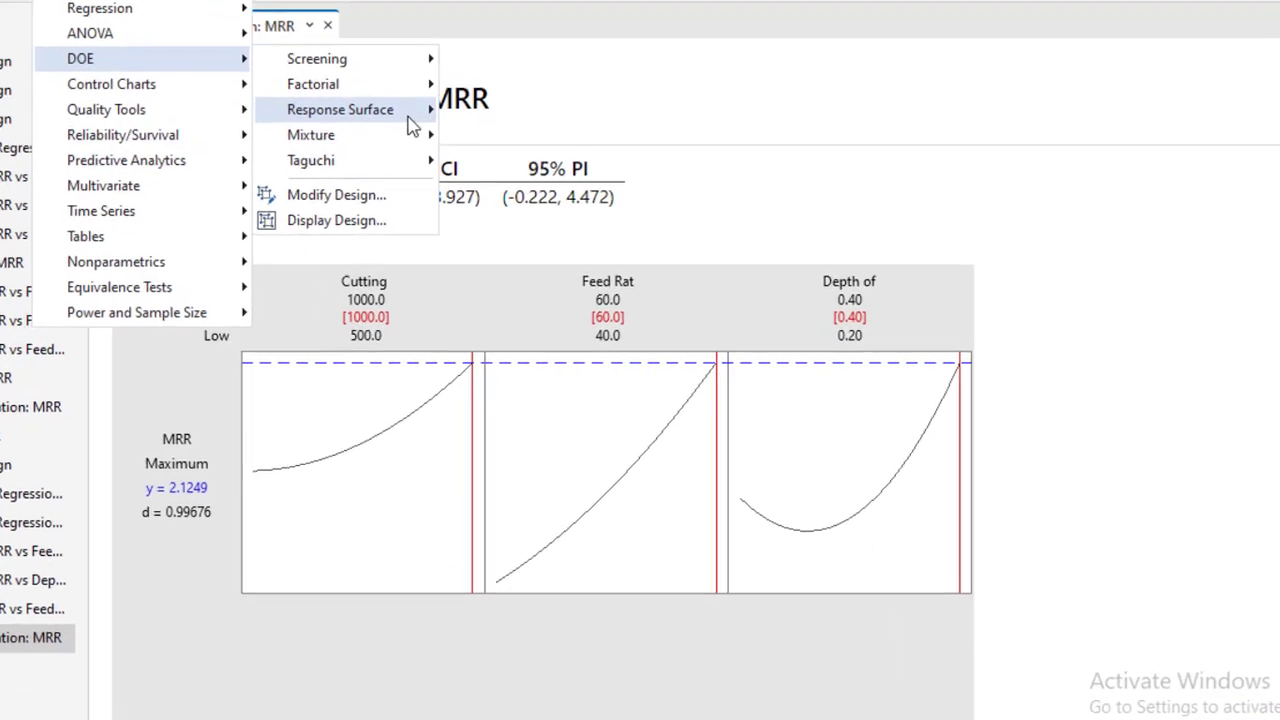
mouse_move(410, 118)
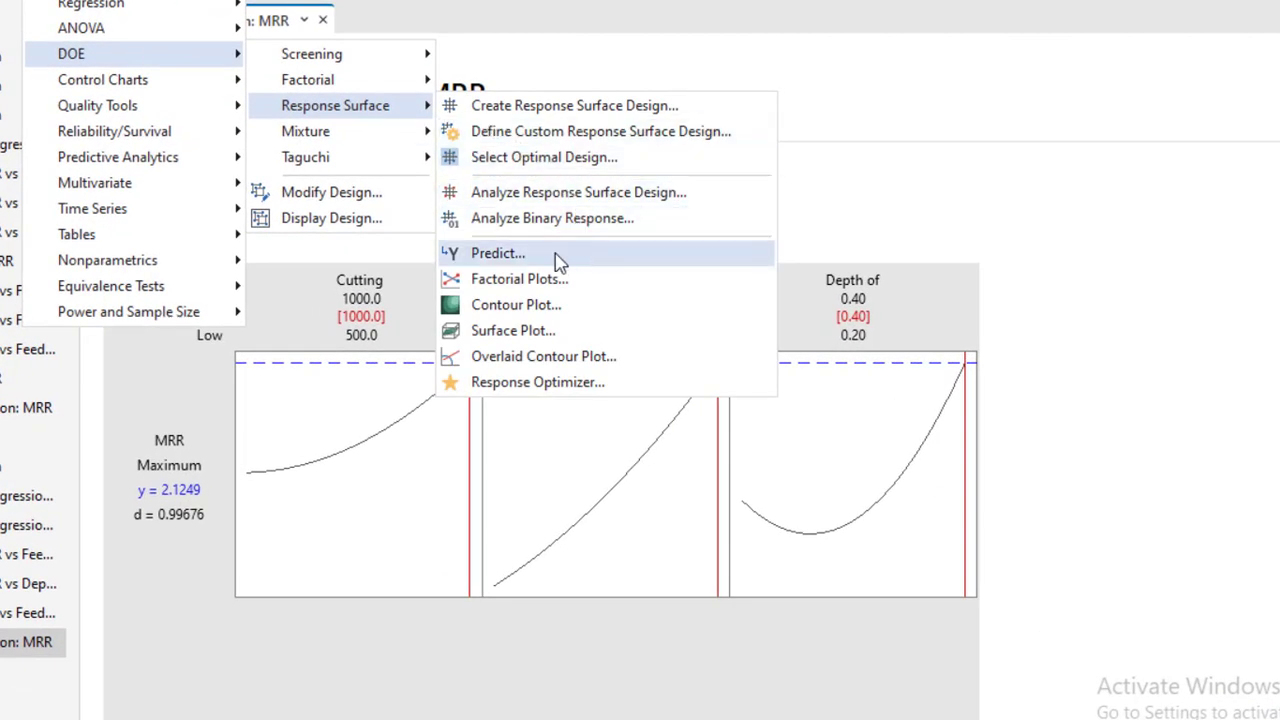
left_click(560, 258)
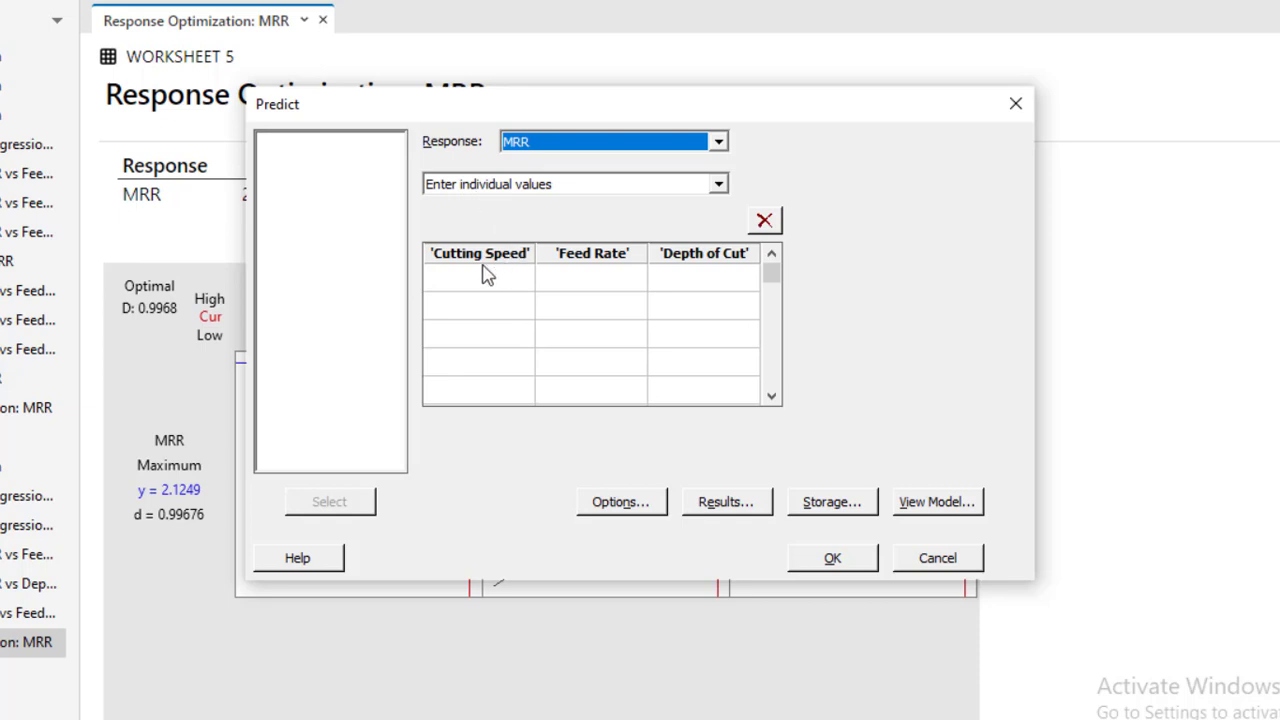
left_click(719, 186)
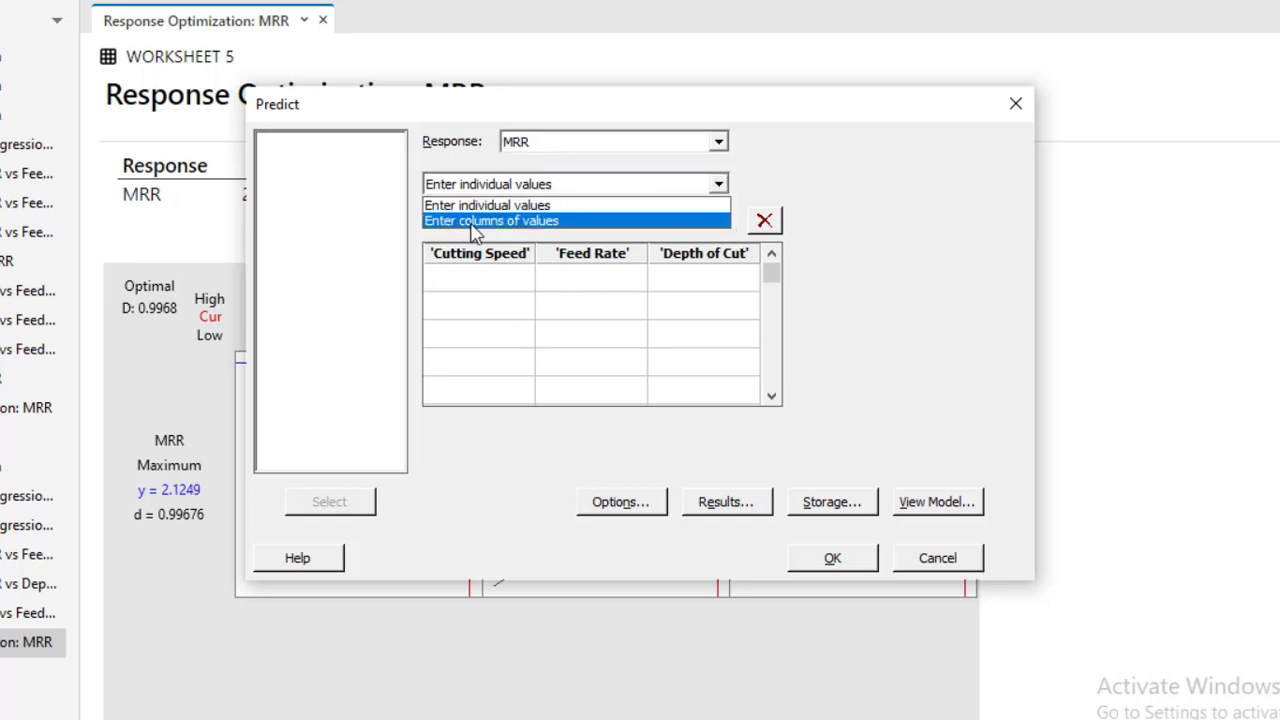
left_click(531, 222)
left_click(491, 280)
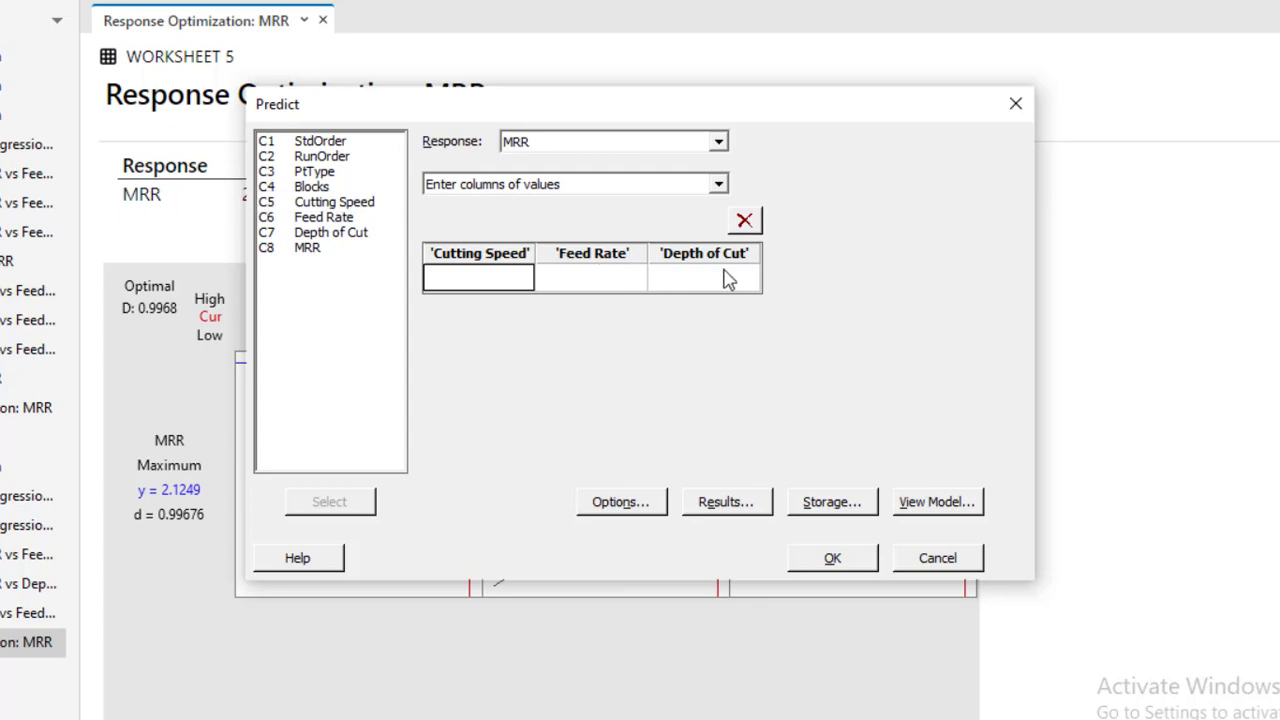
left_click(719, 185)
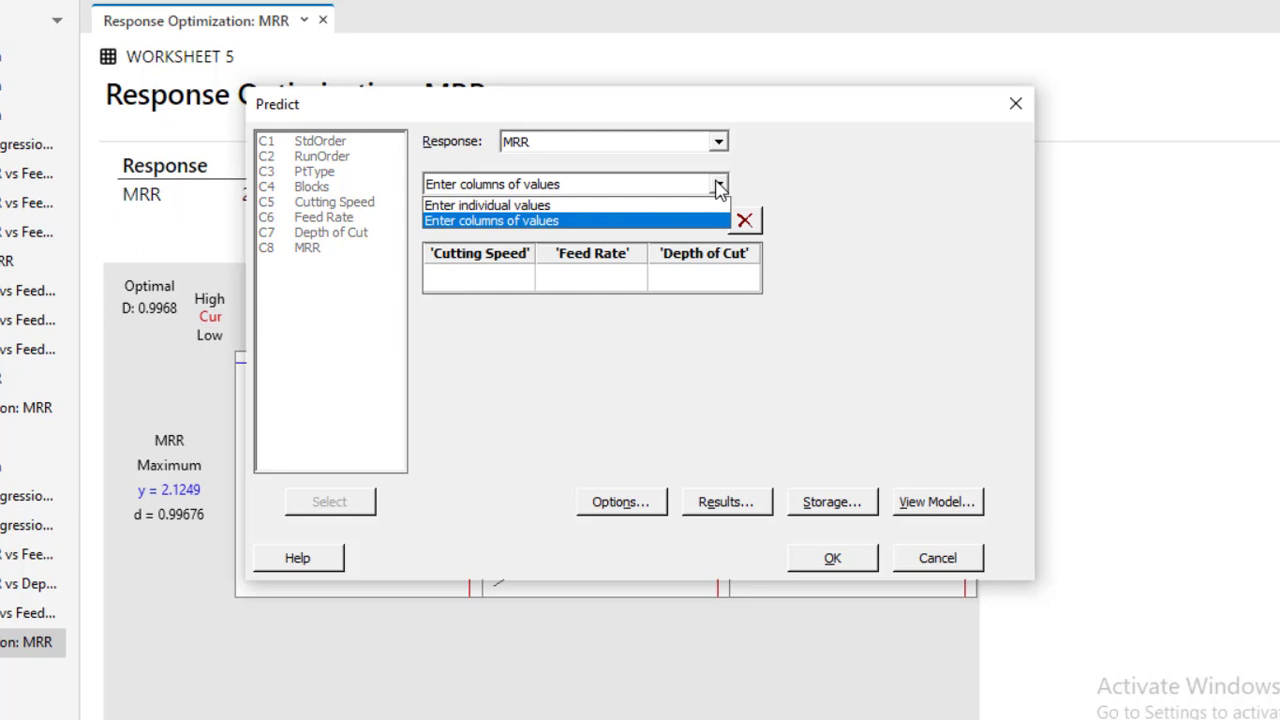
left_click(505, 205)
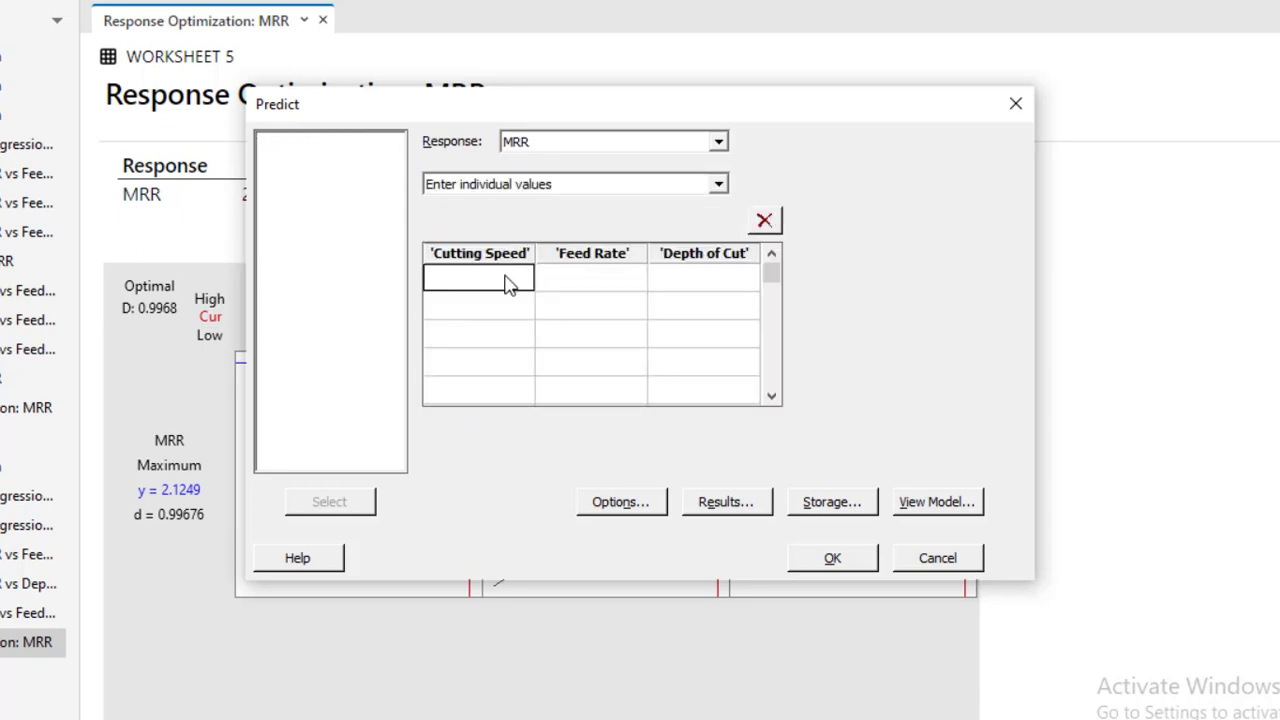
Enter Cutting Speed 950, Feed Rate 55 and Depth of Cut 0.4
type("950")
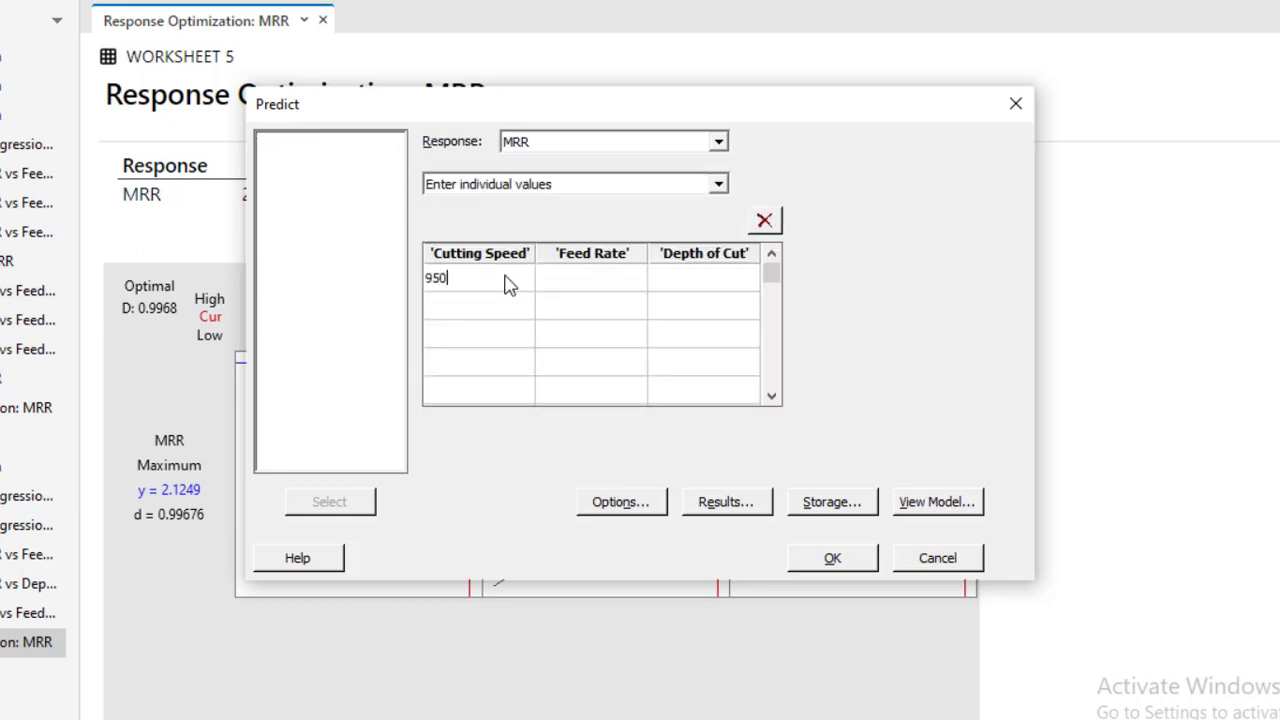
key("Tab")
type("0")
key("Tab")
type("0")
Keep the 95% two-sided interval and default outputs, review model terms, and compute the prediction
left_click(618, 512)
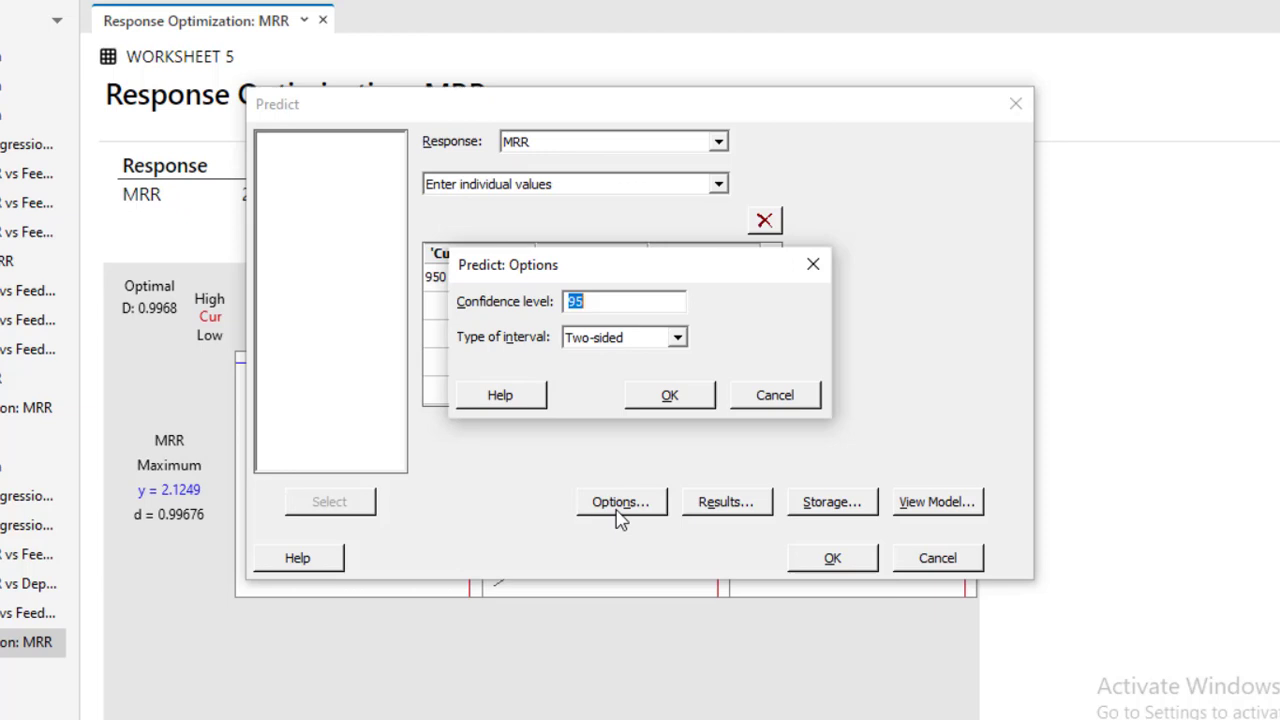
left_click(690, 400)
left_click(760, 506)
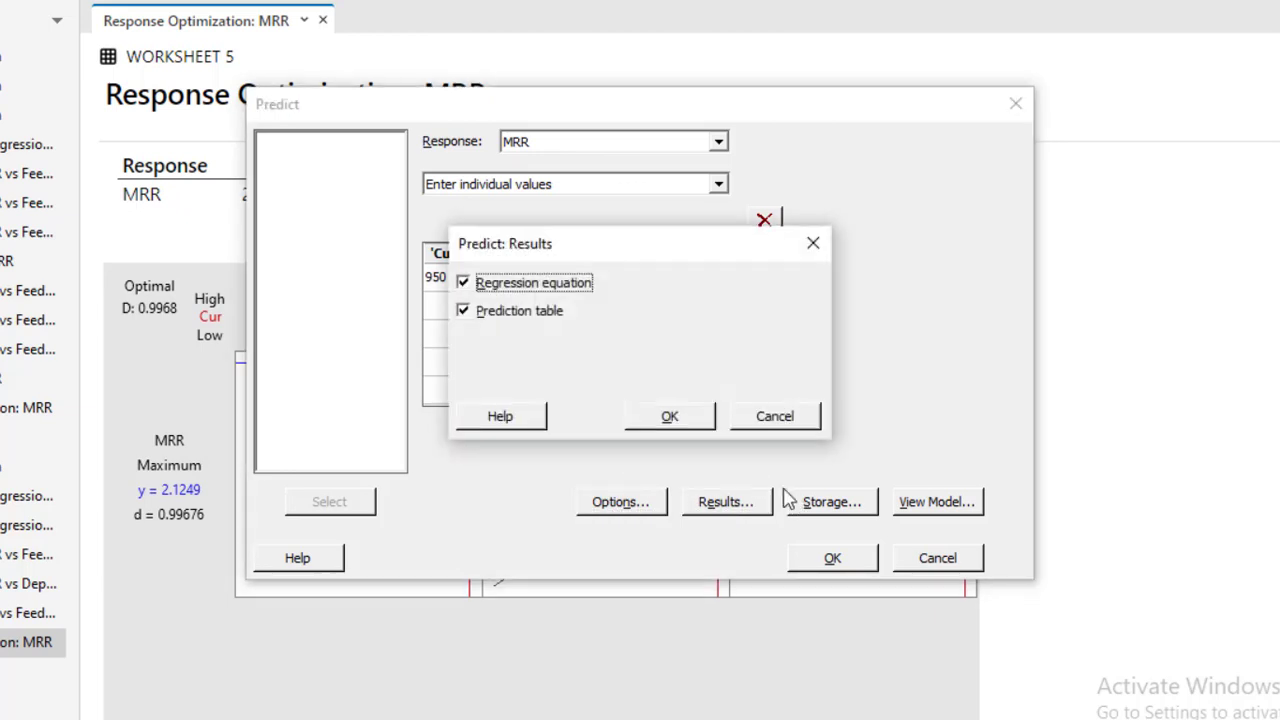
left_click(679, 422)
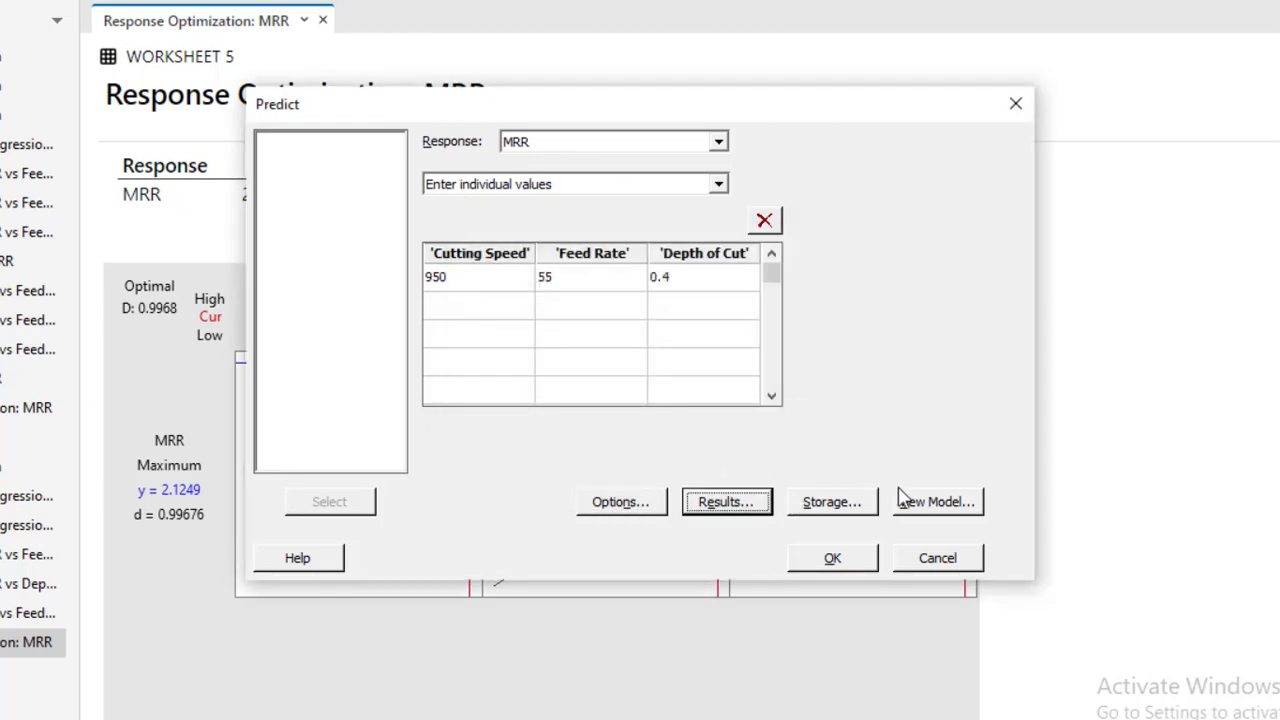
left_click(932, 512)
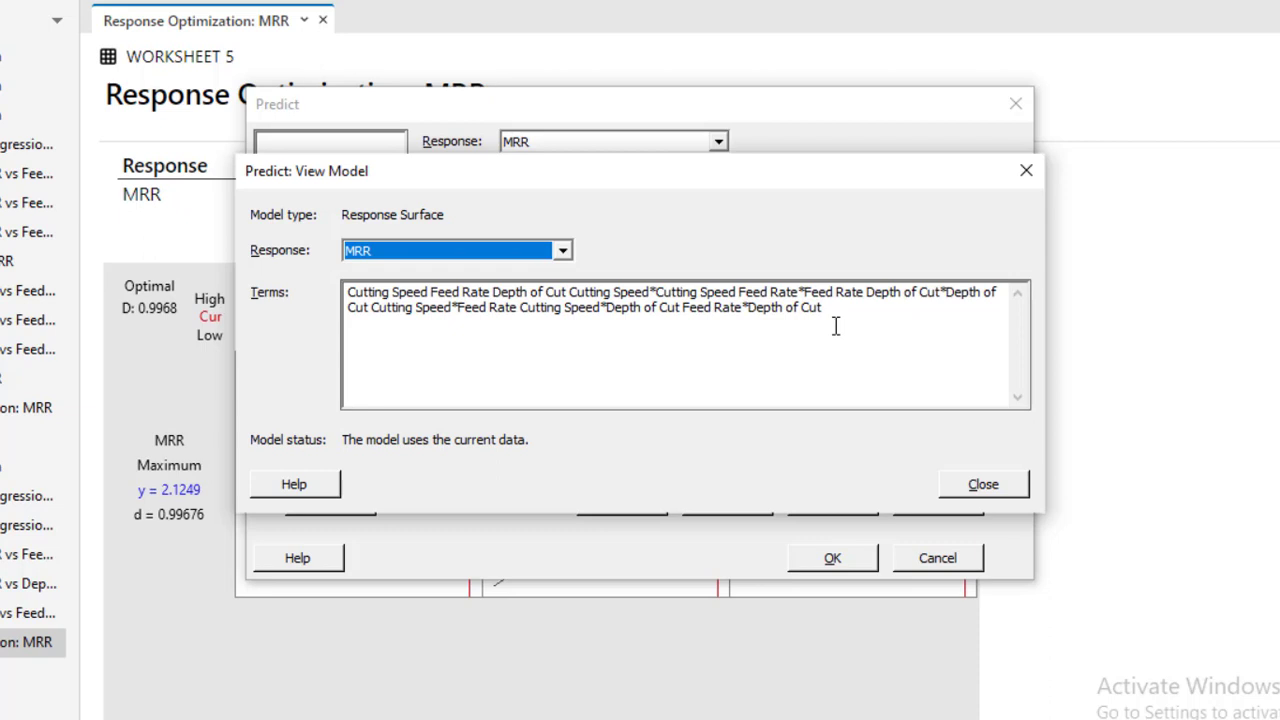
left_click(1003, 490)
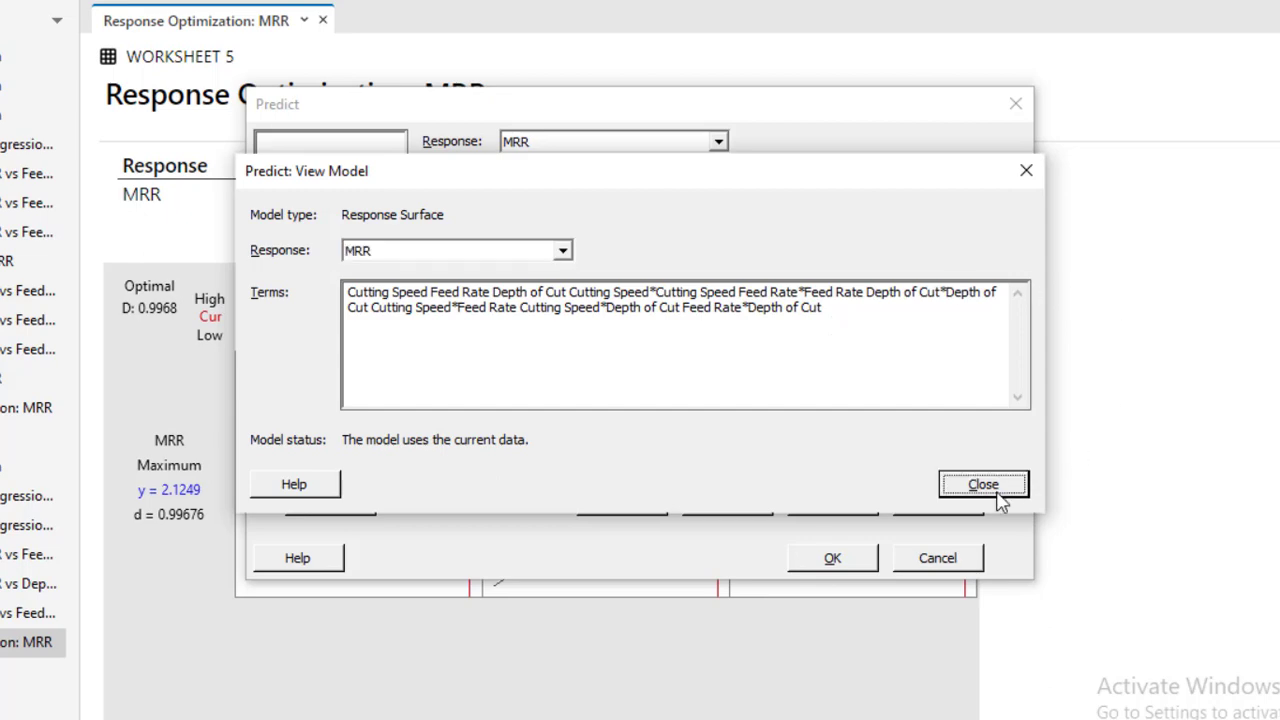
left_click(833, 560)
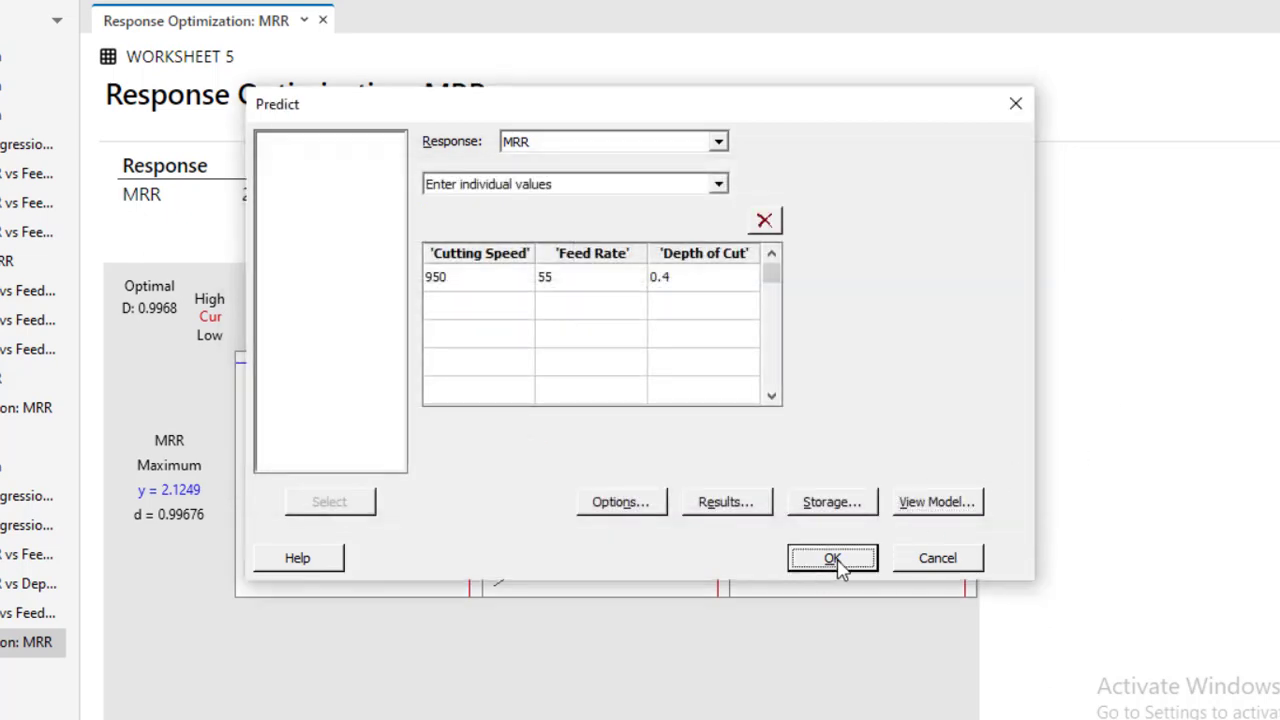